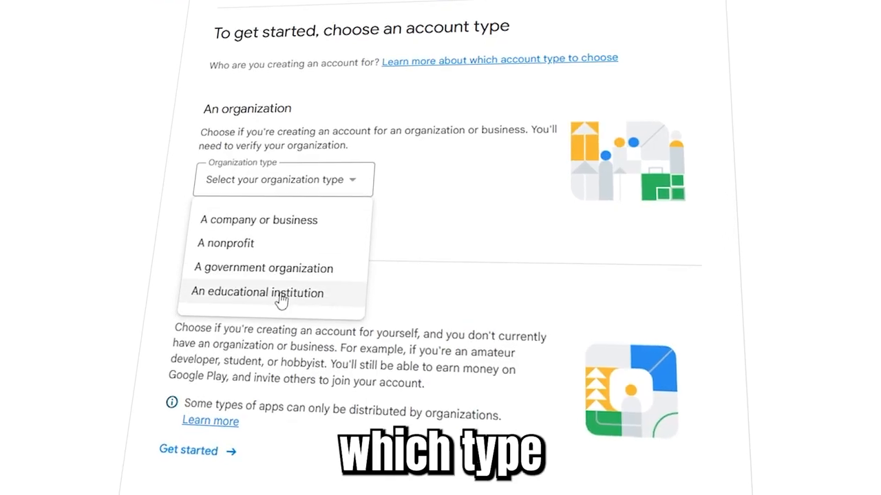
- Leave the organization type unselected and start creating the developer account for yourself
left_click(544, 206)
scroll(544, 206, "down", 1)
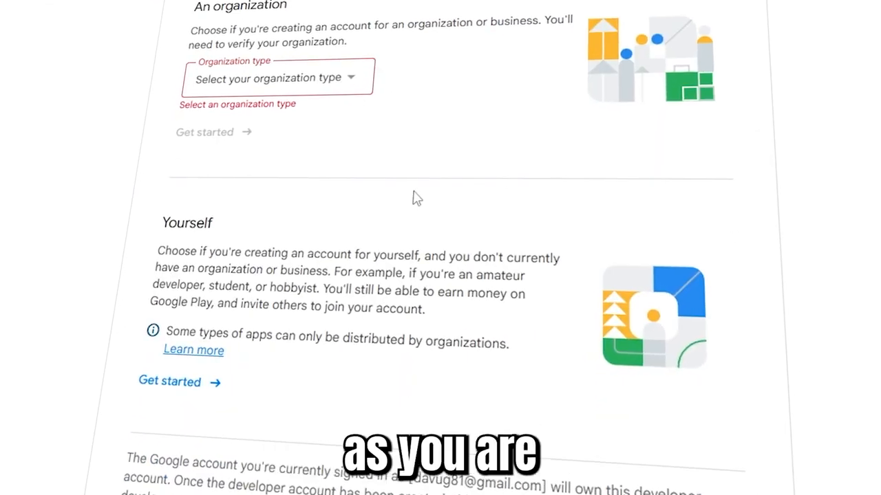
double_click(180, 223)
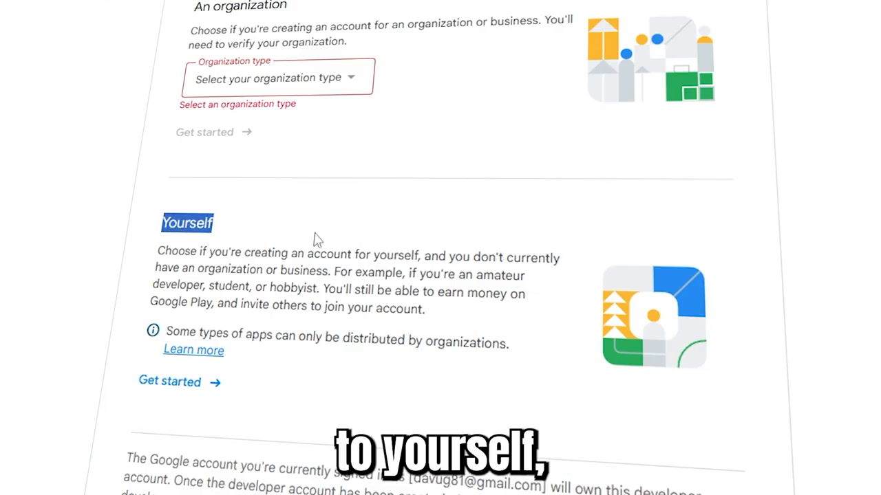
left_click_drag(378, 249, 389, 252)
left_click(200, 385)
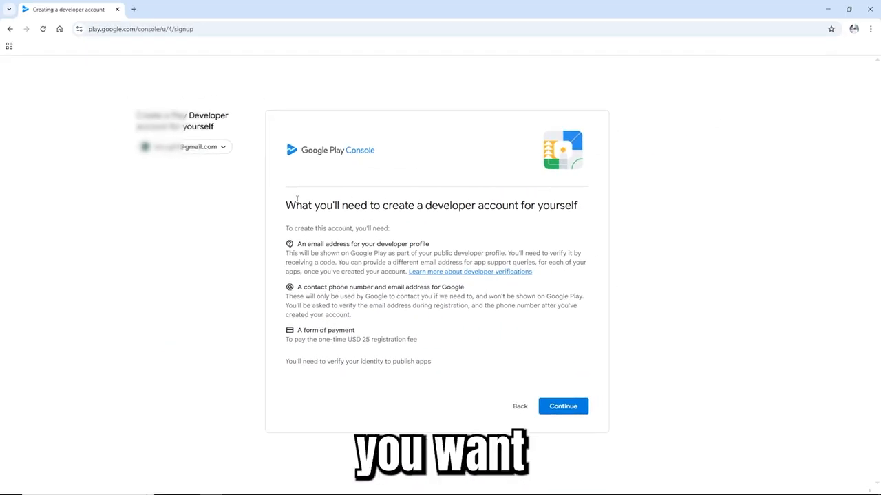
- Read through the requirements for a personal developer account and continue to the developer name section
left_click_drag(434, 362, 344, 295)
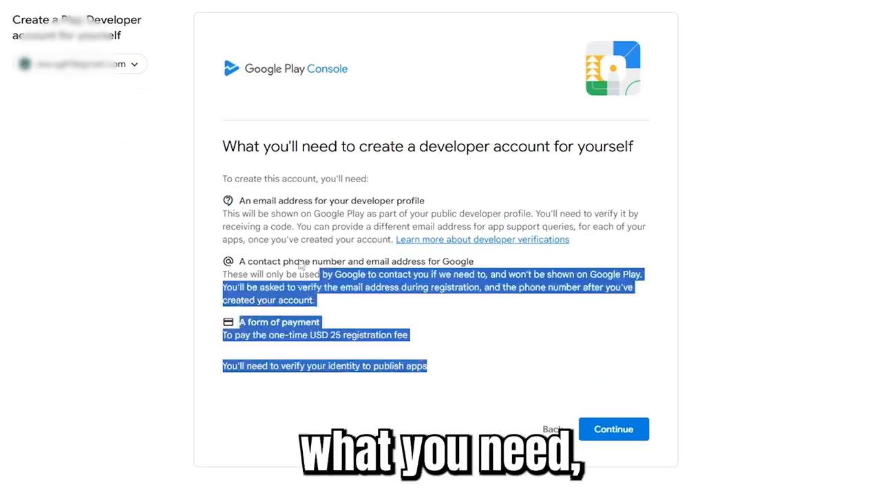
mouse_move(300, 265)
left_mouse_down()
mouse_move(216, 147)
mouse_move(313, 266)
left_mouse_up()
left_click(215, 155)
left_click(380, 291)
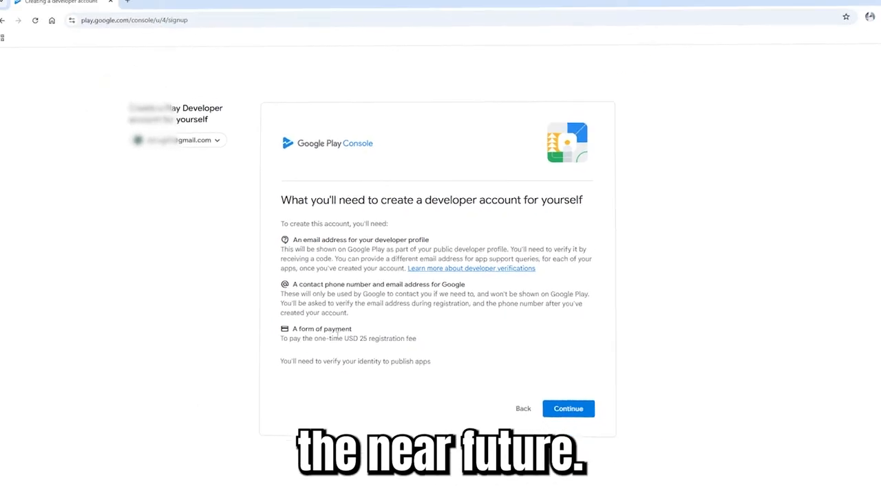
left_click(562, 407)
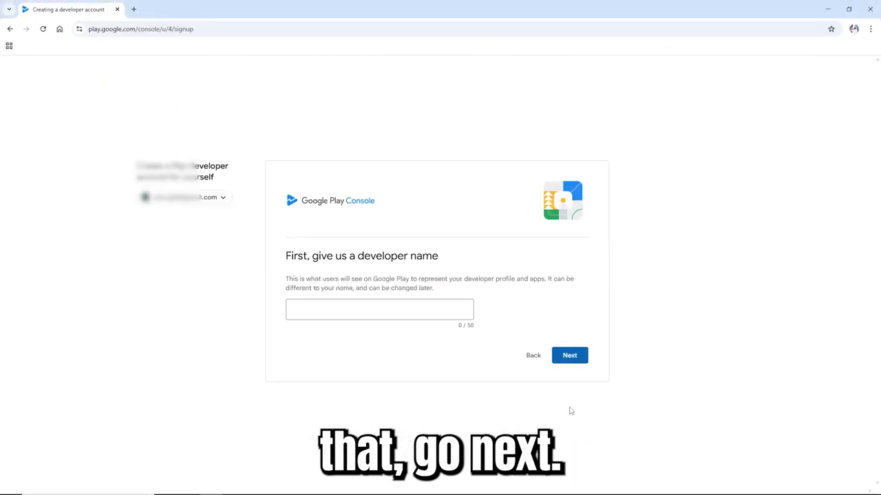
- Set the developer name to DavUg and proceed to the payments profile section
left_click(336, 309)
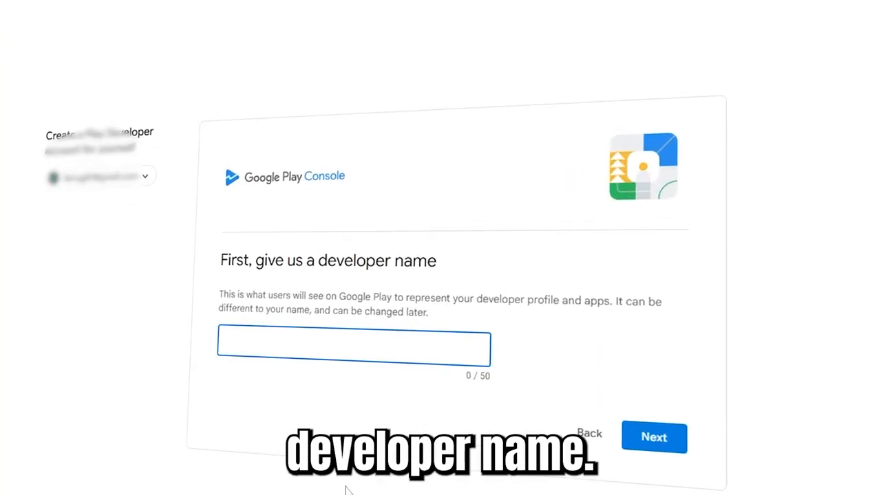
type("DavUg")
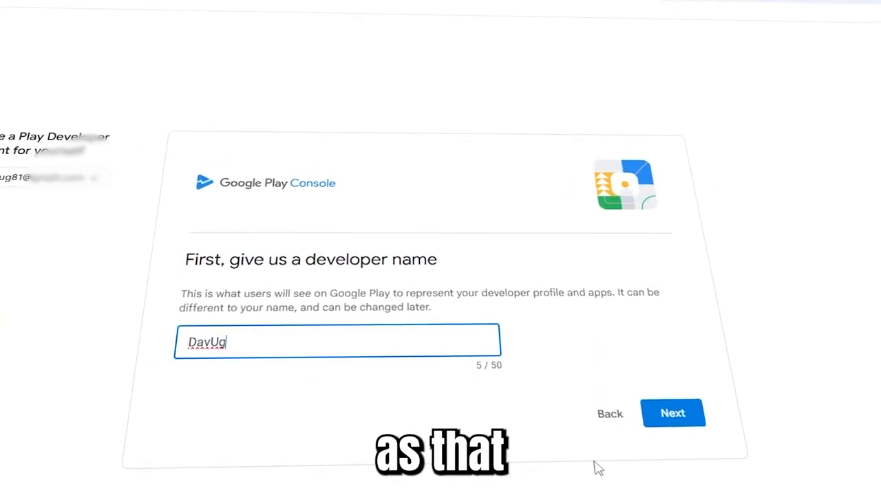
left_click(669, 416)
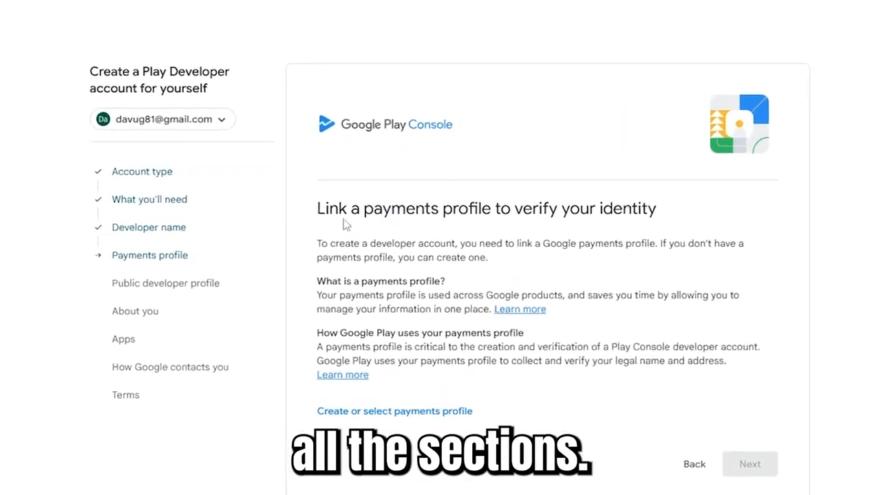
- Link the first listed individual payments profile to the developer account and proceed to the public developer profile
left_click_drag(308, 218, 403, 219)
left_click_drag(456, 211, 615, 455)
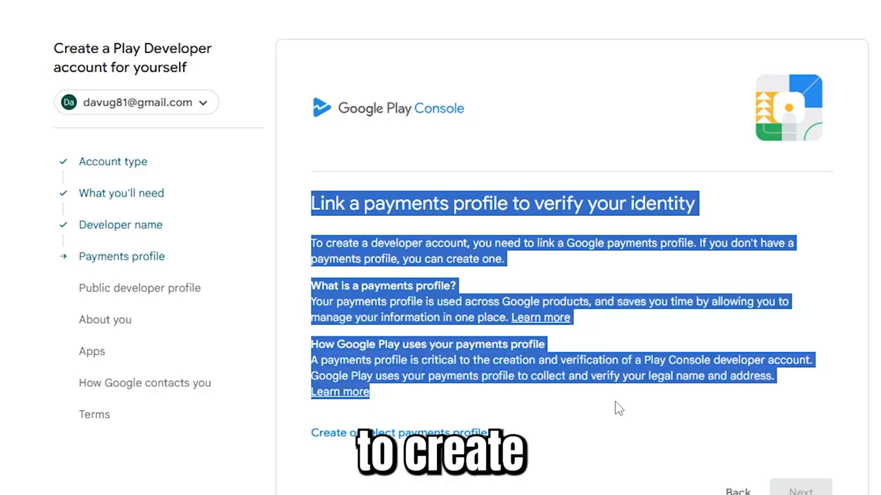
left_click(637, 383)
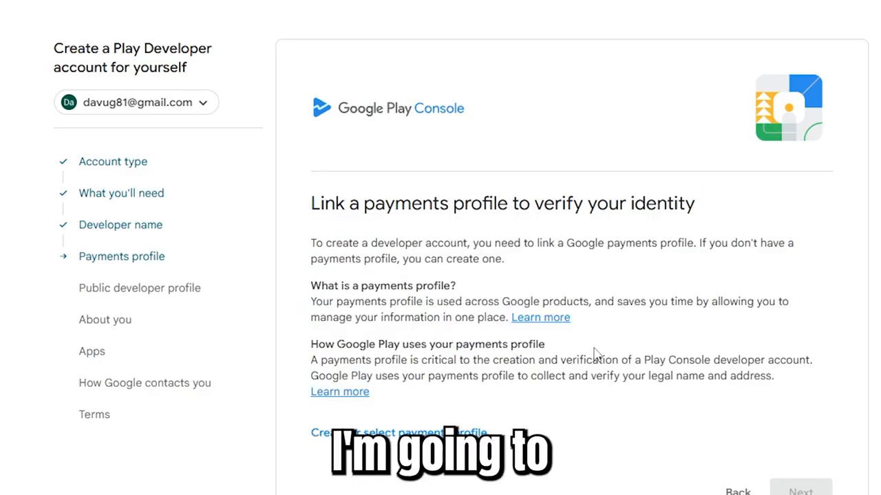
left_click(399, 432)
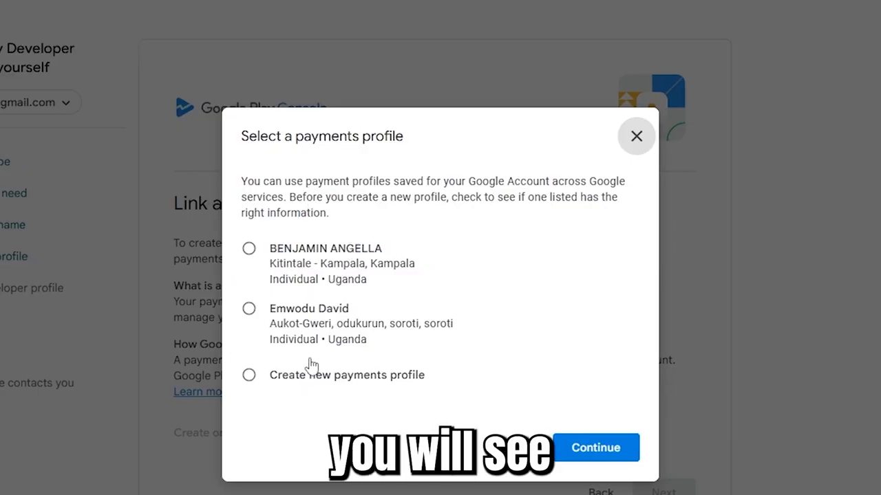
left_click(339, 383)
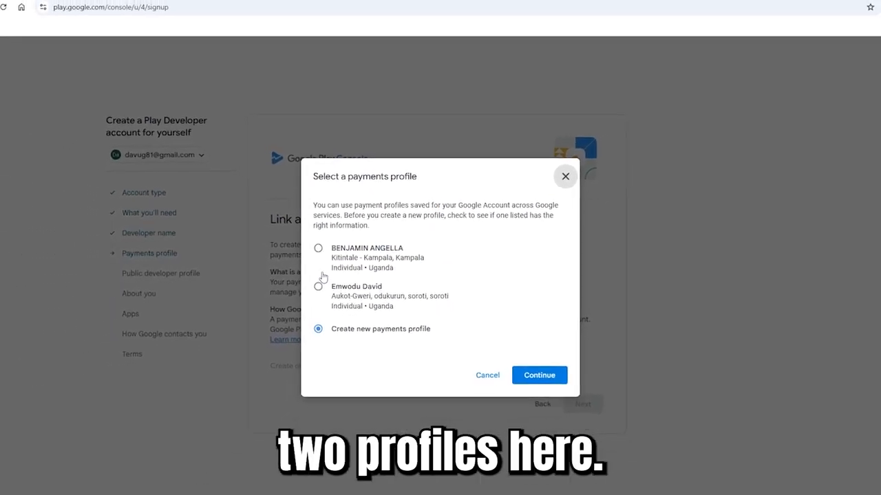
left_click(323, 250)
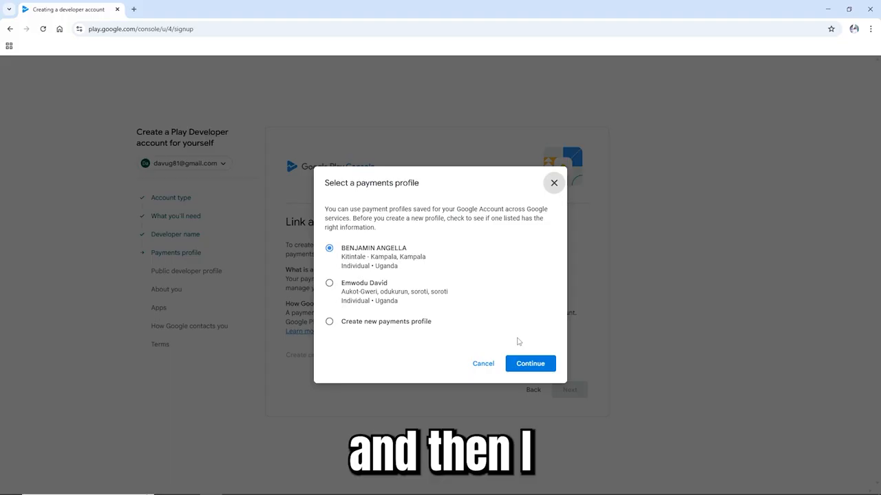
left_click(521, 364)
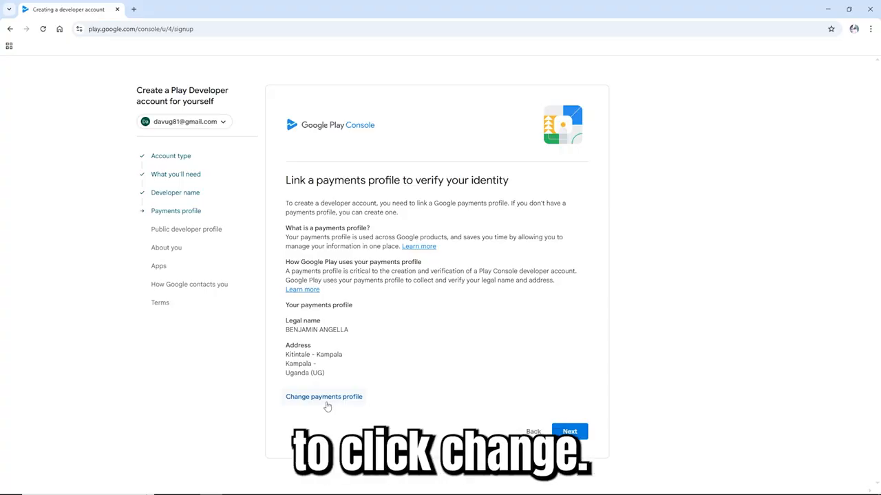
left_click(554, 430)
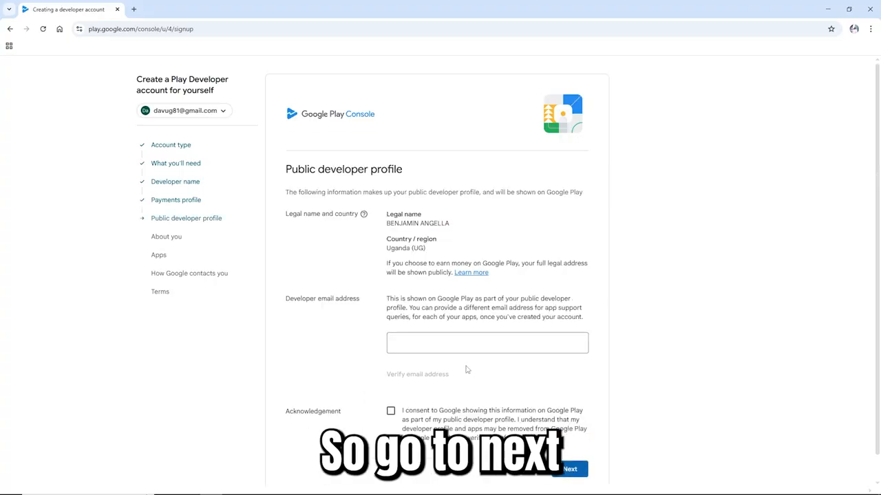
- Fill in the developer email address and request a verification code for it
left_click(423, 340)
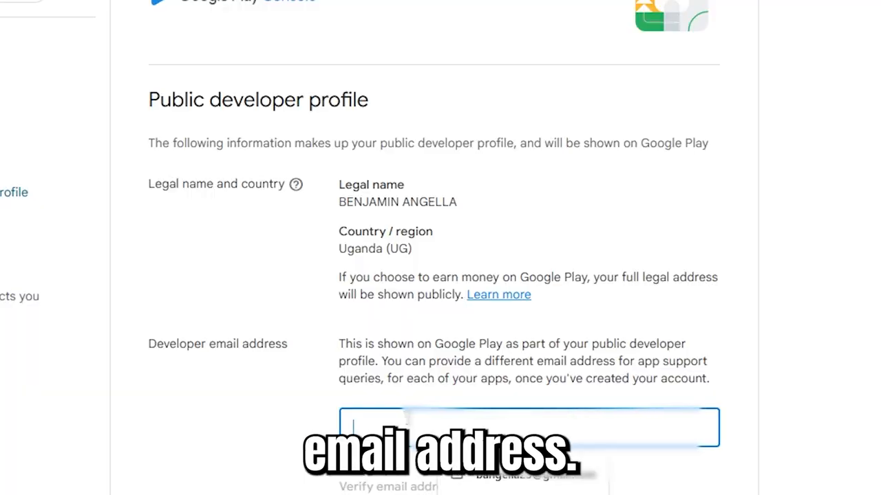
key("ctrl+v")
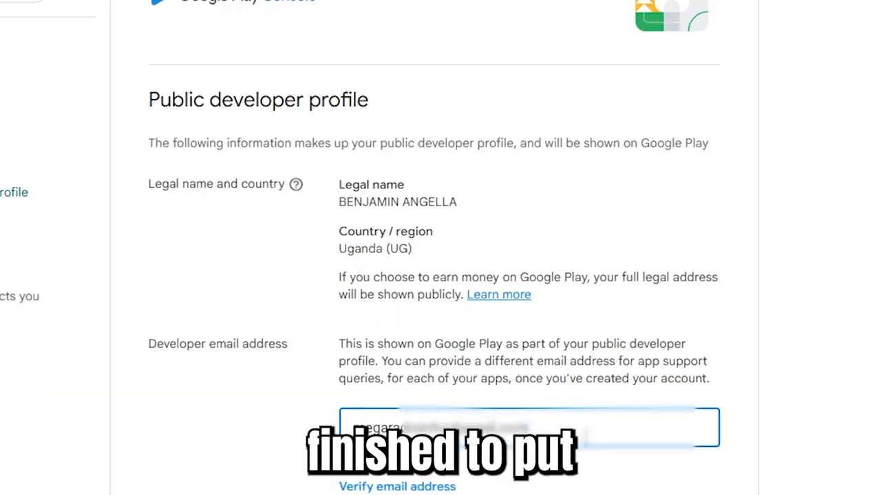
left_click(410, 486)
scroll(474, 256, "down", 3)
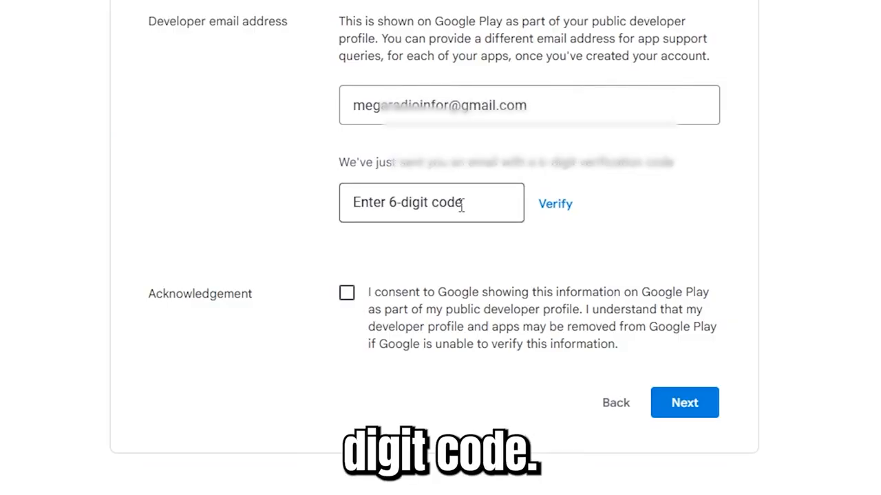
- Verify the developer email with the 6-digit verification code, consent to showing the profile information, and proceed to About you
left_click(461, 205)
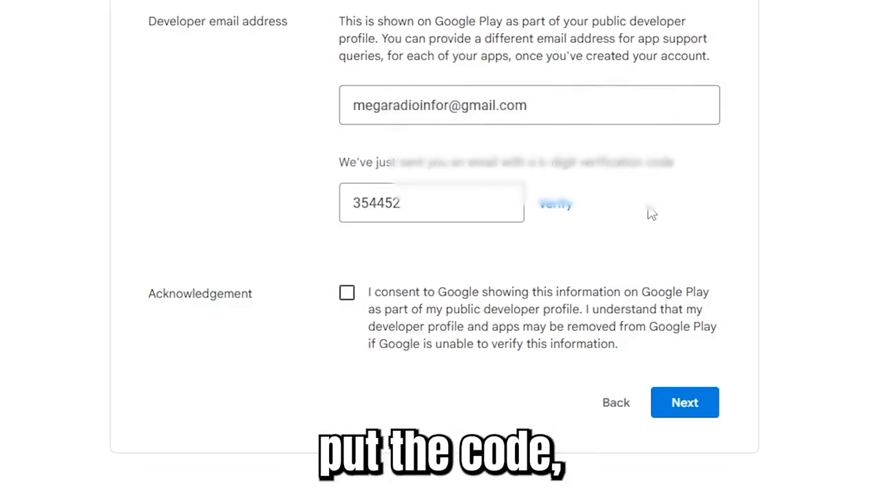
left_click(555, 204)
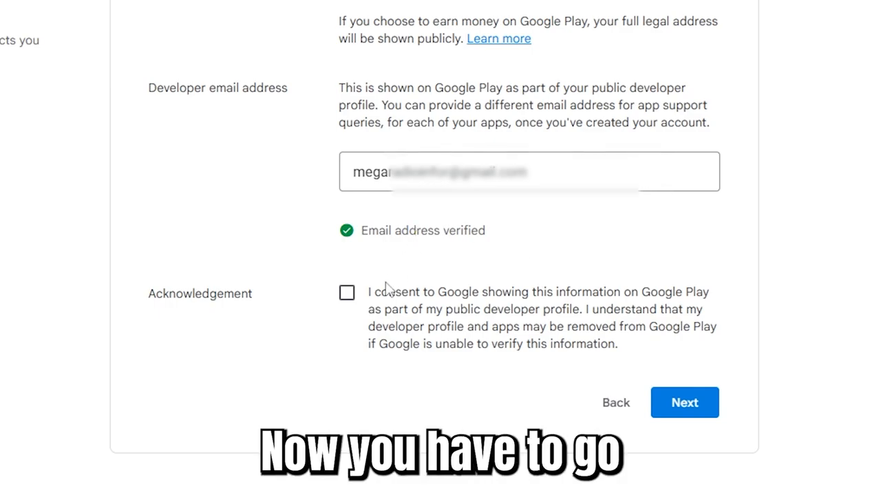
left_click(346, 294)
left_click(694, 405)
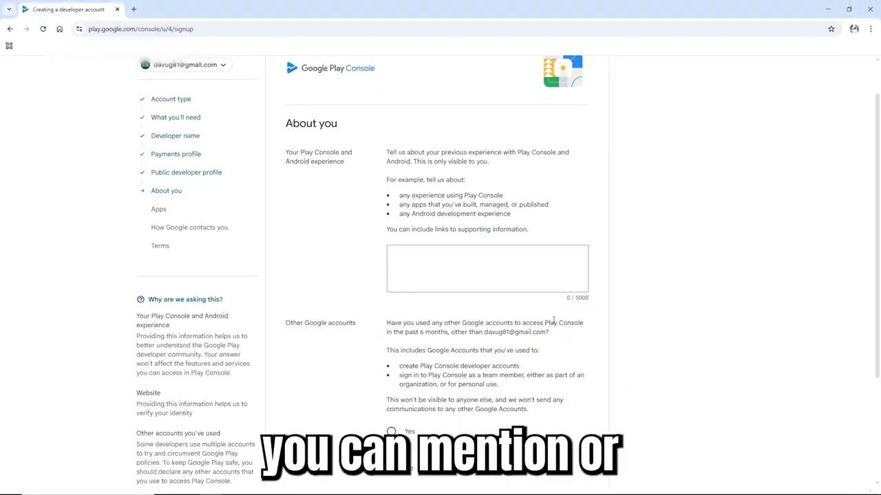
- Describe the Play Console and Android experience as "All About Technology" and answer No to using other Google accounts
left_click(471, 260)
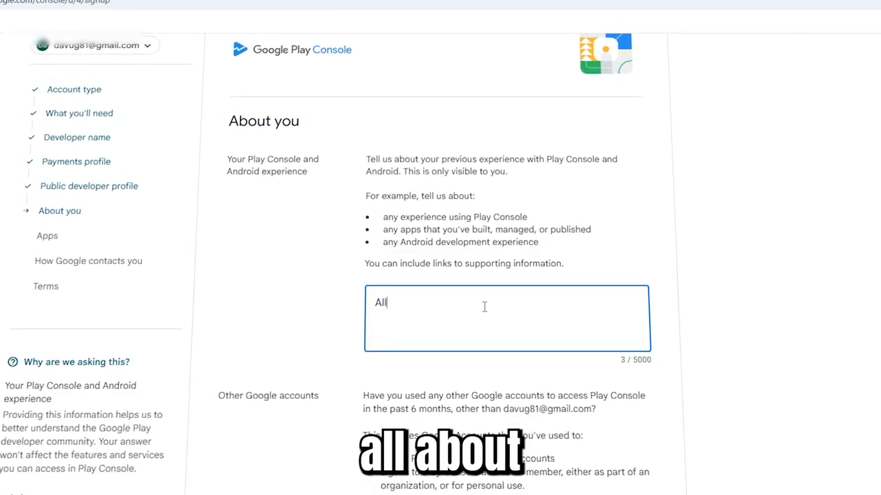
type("chnology")
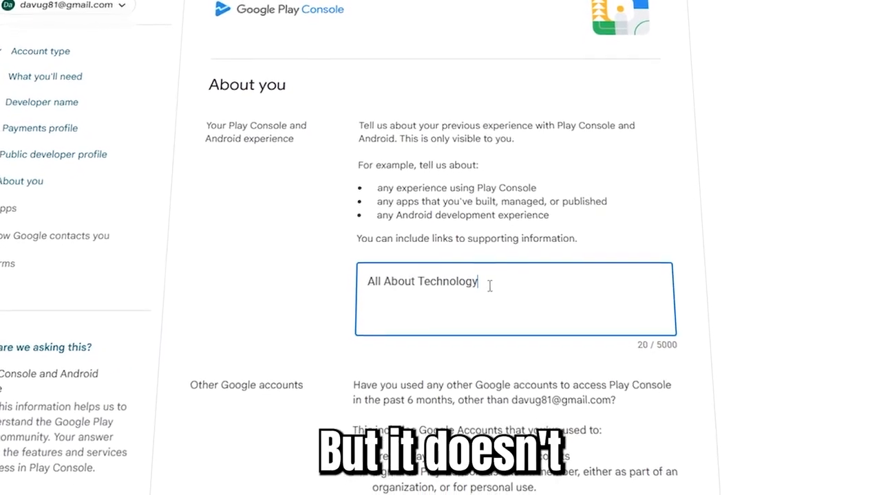
scroll(492, 268, "down", 4)
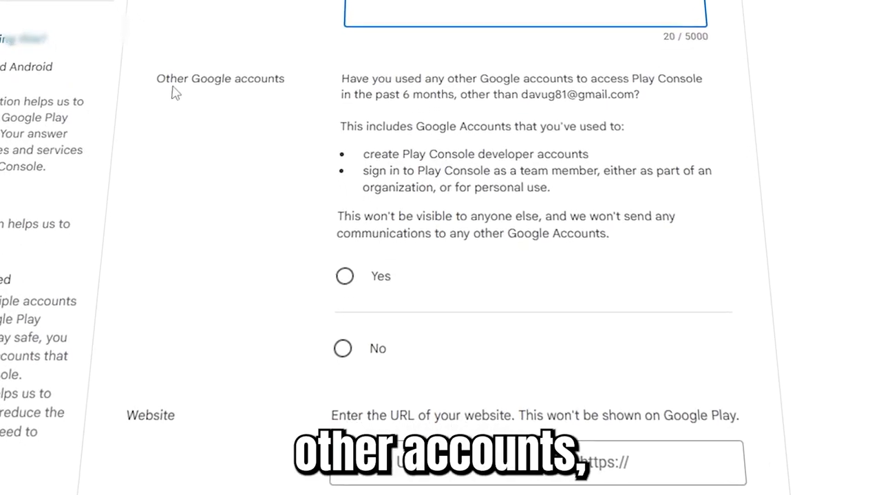
scroll(463, 99, "down", 1)
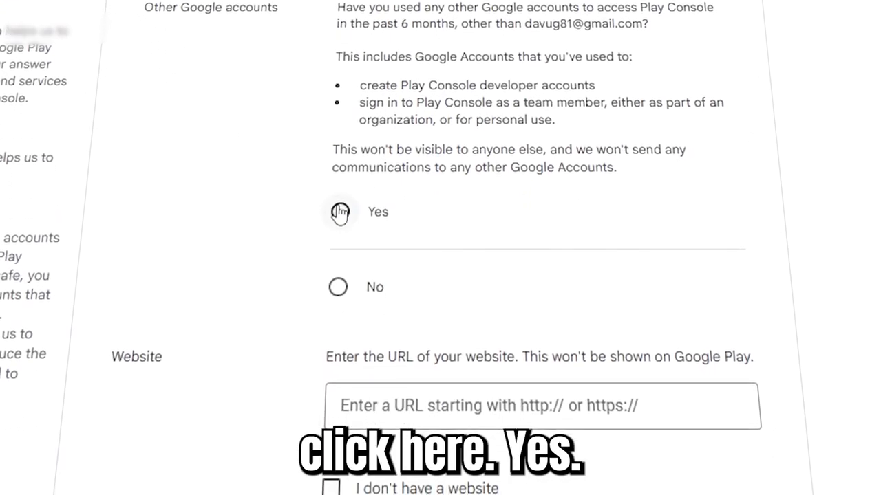
left_click(338, 268)
- Declare that there is no website and proceed to the Apps section
scroll(310, 296, "down", 2)
left_click(402, 344)
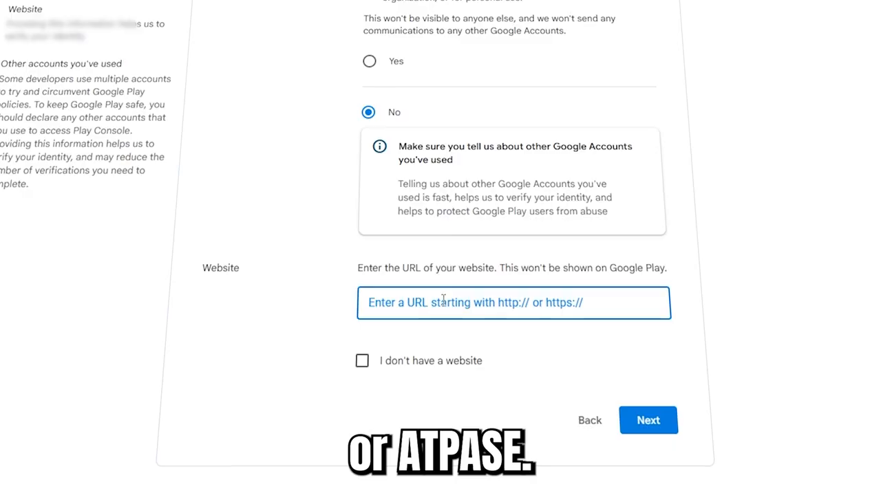
left_click(410, 366)
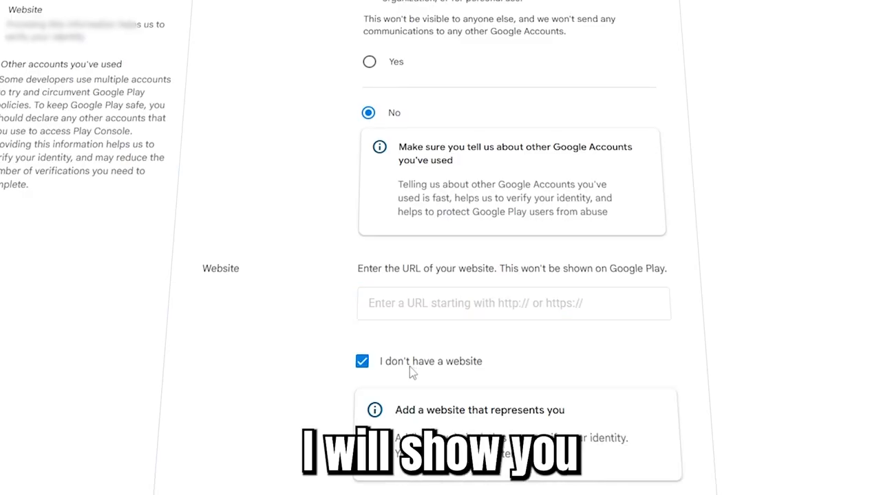
scroll(422, 369, "down", 2)
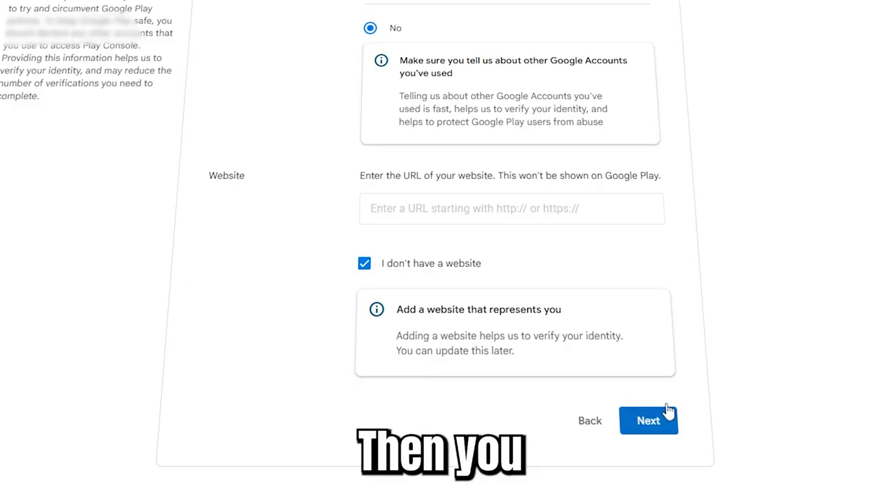
left_click(665, 413)
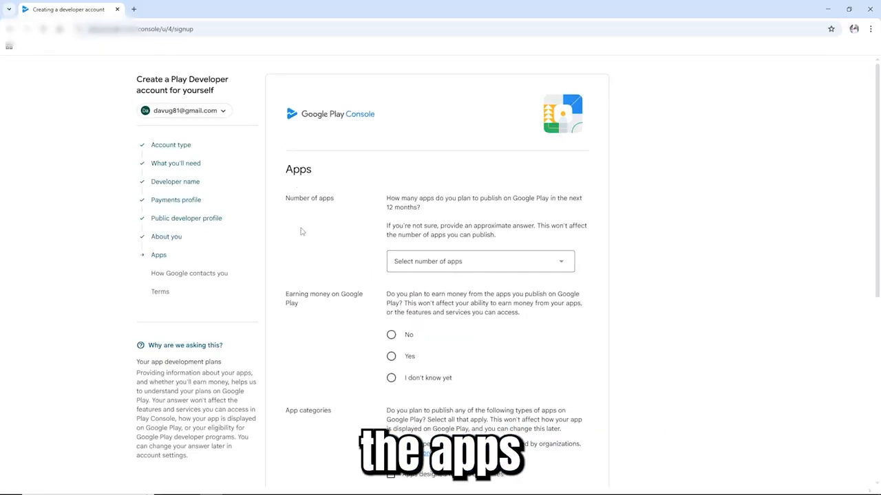
- Set the number of apps planned for the next 12 months to More than 10 and answer Yes to earning money on Google Play
left_click(439, 267)
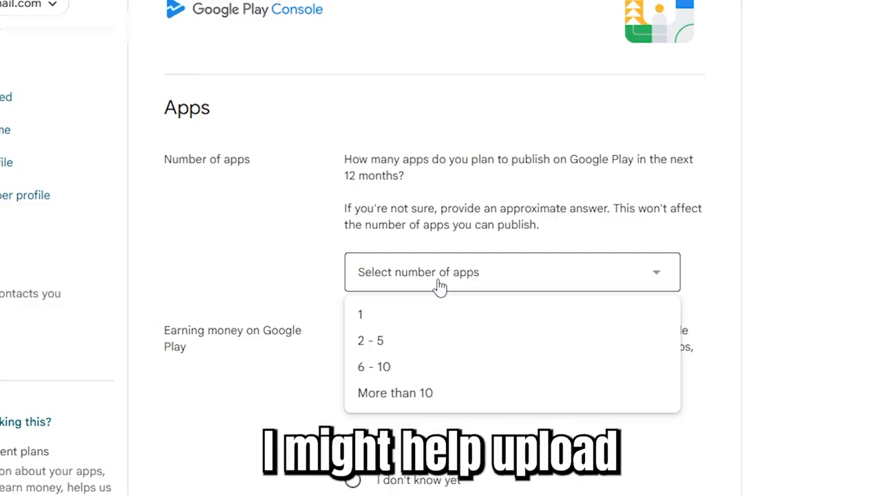
left_click(403, 397)
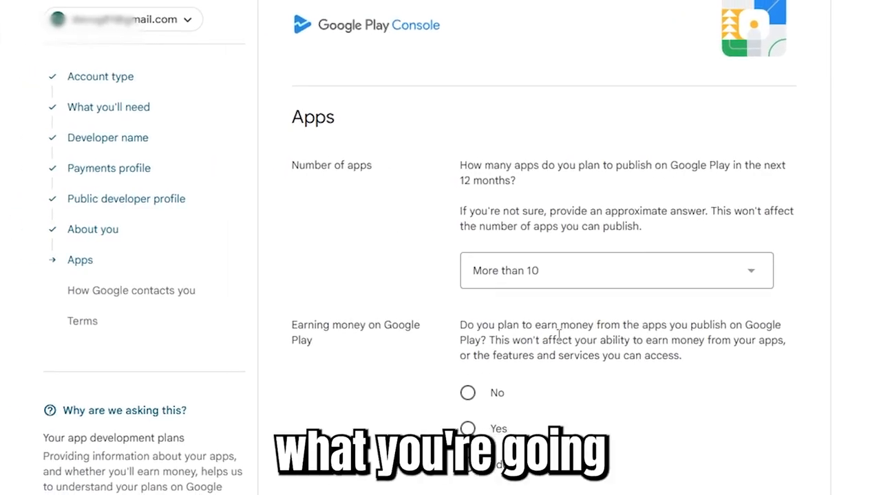
scroll(559, 333, "down", 1)
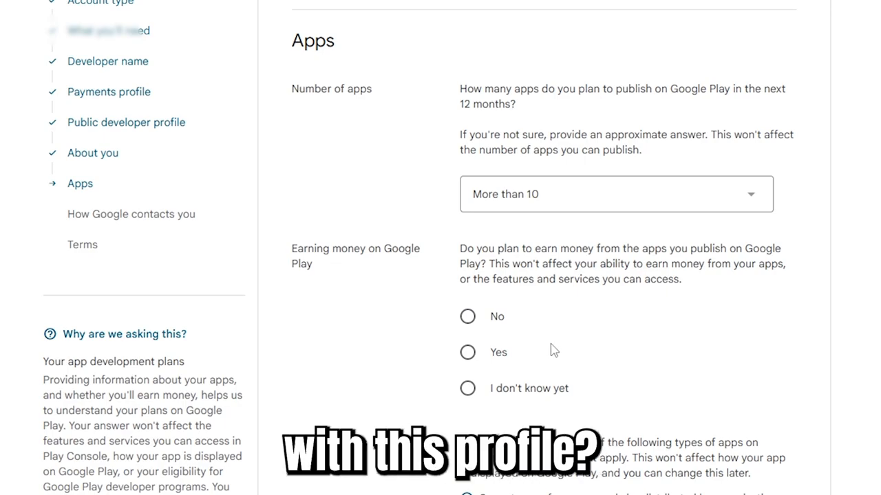
scroll(555, 349, "down", 1)
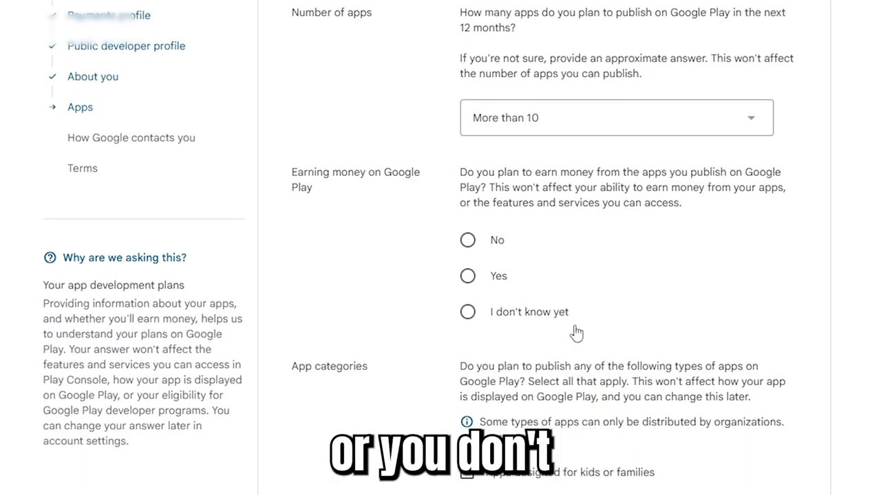
left_click(467, 277)
scroll(403, 358, "down", 2)
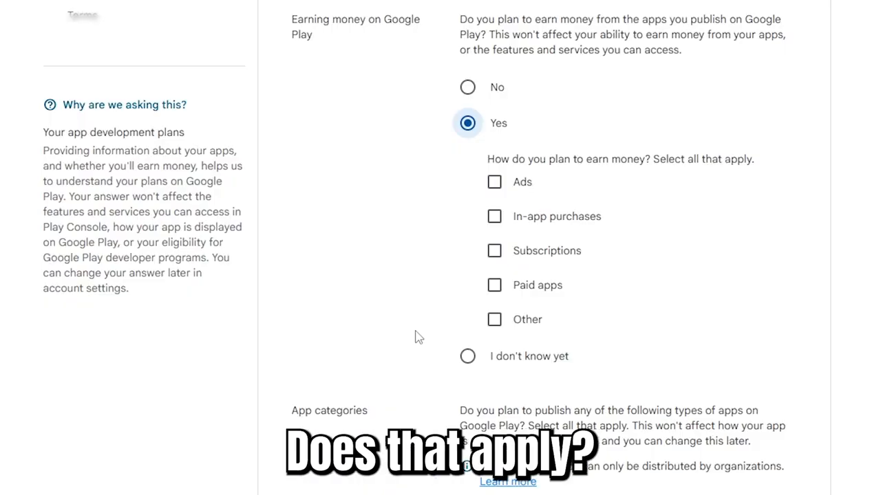
- Select Ads as the way to earn money and mark Apps designed for kids or families and News apps as planned categories
left_click(494, 181)
scroll(406, 259, "down", 3)
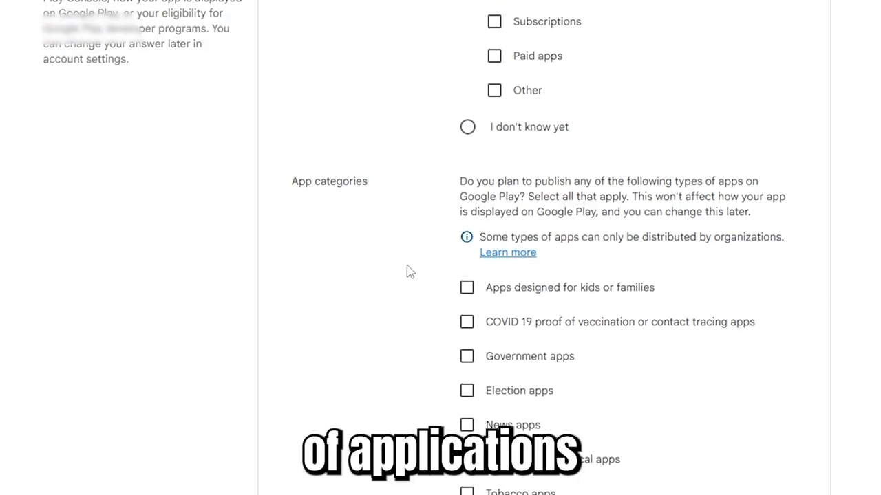
scroll(627, 433, "down", 1)
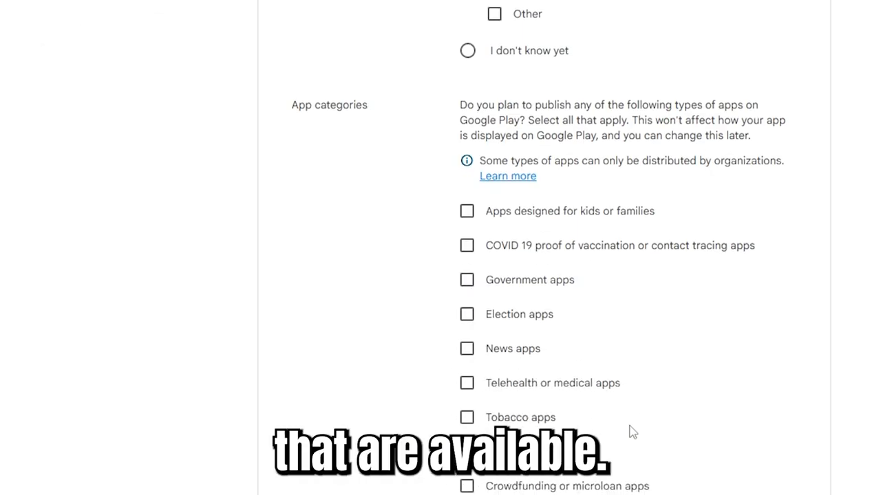
scroll(632, 433, "down", 1)
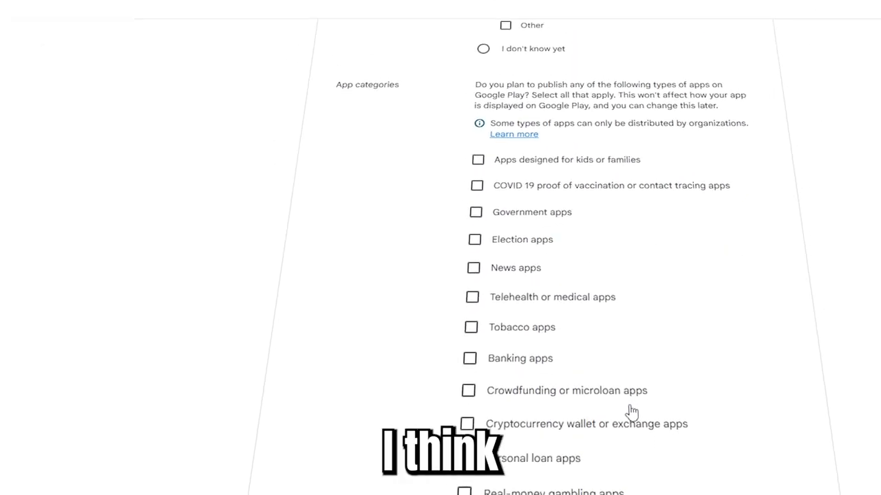
scroll(632, 411, "up", 1)
left_click(475, 219)
scroll(610, 291, "down", 1)
left_click(476, 211)
scroll(673, 327, "up", 1)
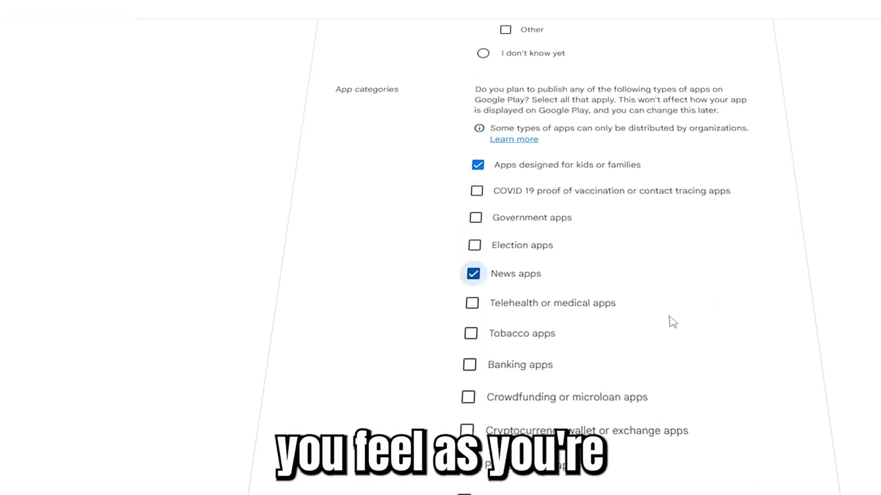
scroll(685, 309, "down", 1)
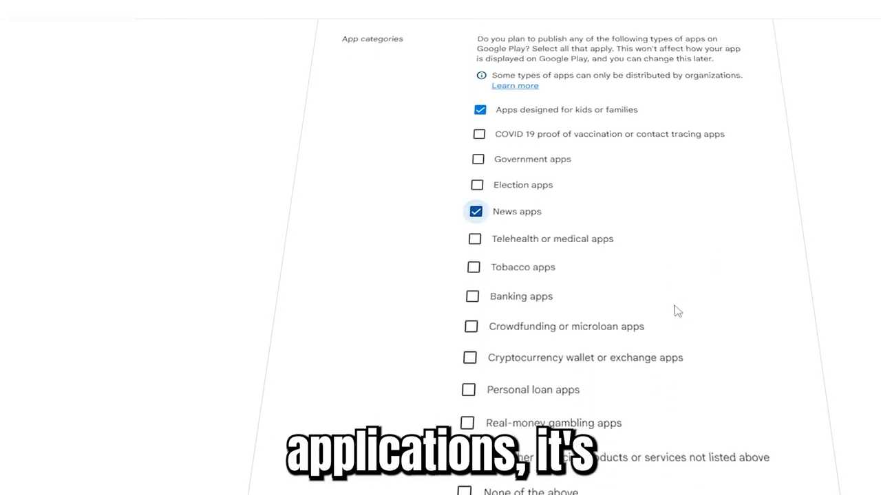
- Try the Banking apps category, clear it again, and proceed to How Google contacts you
left_click(472, 296)
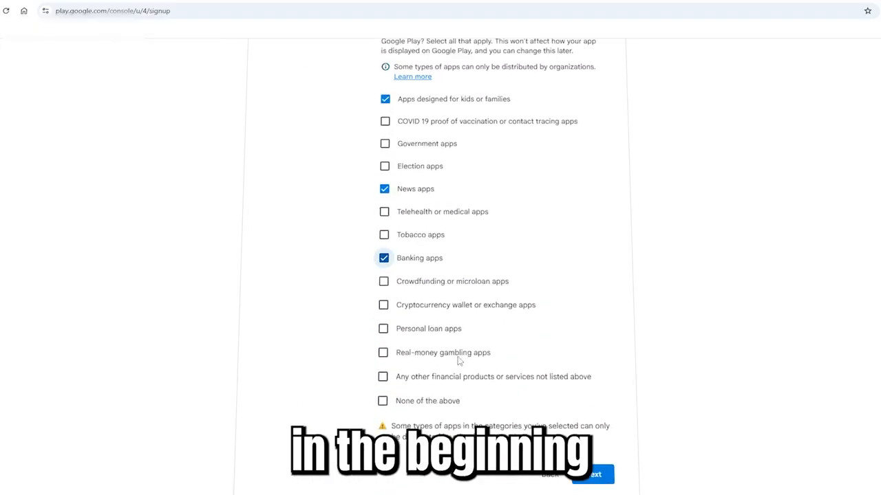
left_click(383, 259)
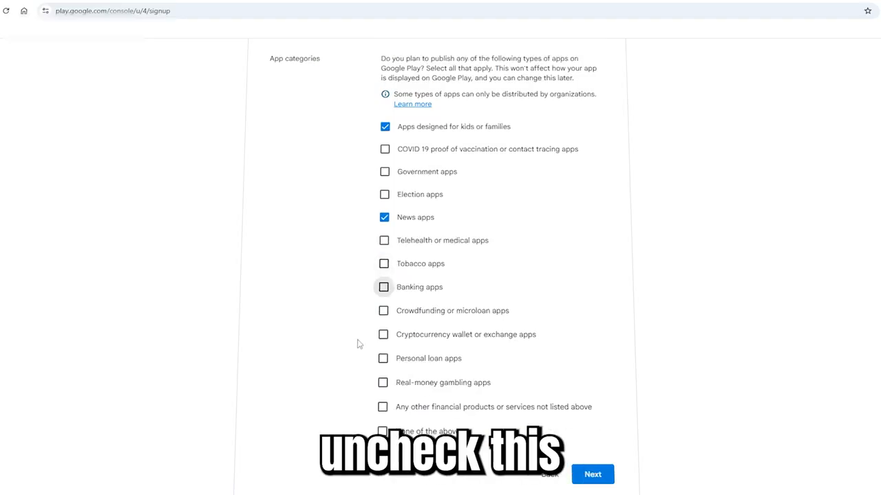
left_click(585, 480)
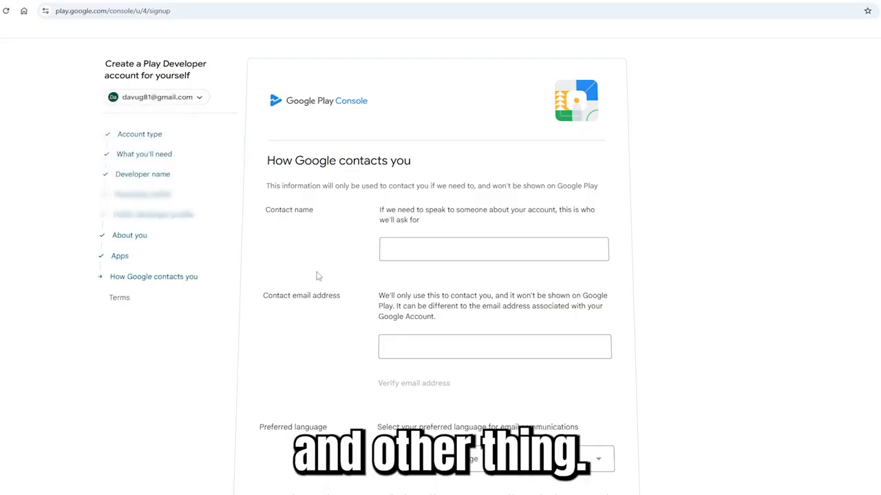
- Fill in the contact name and verified contact email address, and set the preferred language to English (United Kingdom)
scroll(327, 286, "down", 2)
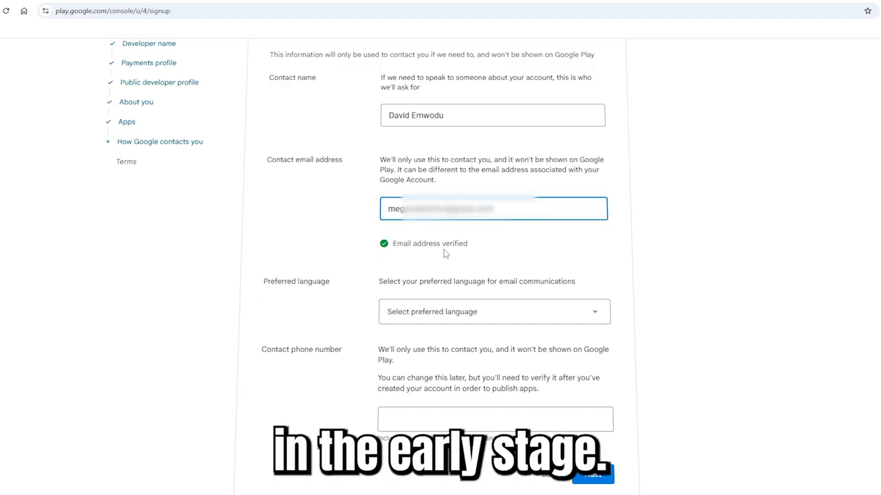
left_click(502, 281)
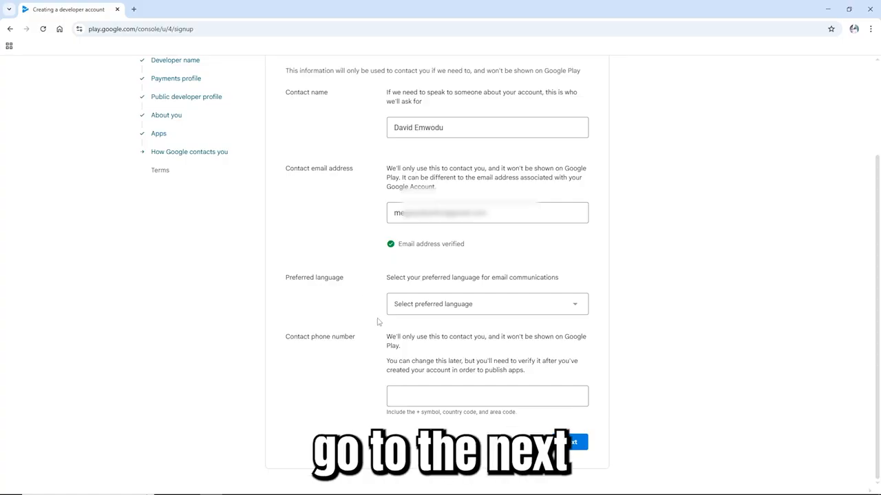
left_click(429, 310)
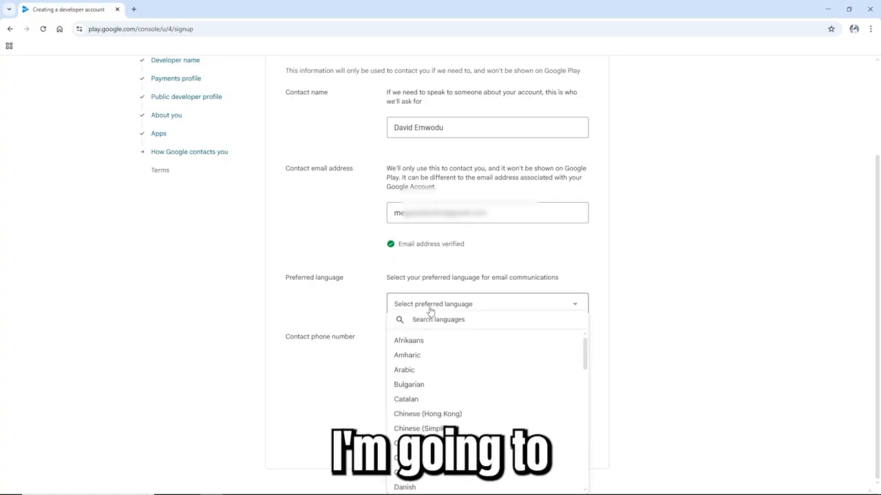
type("ug")
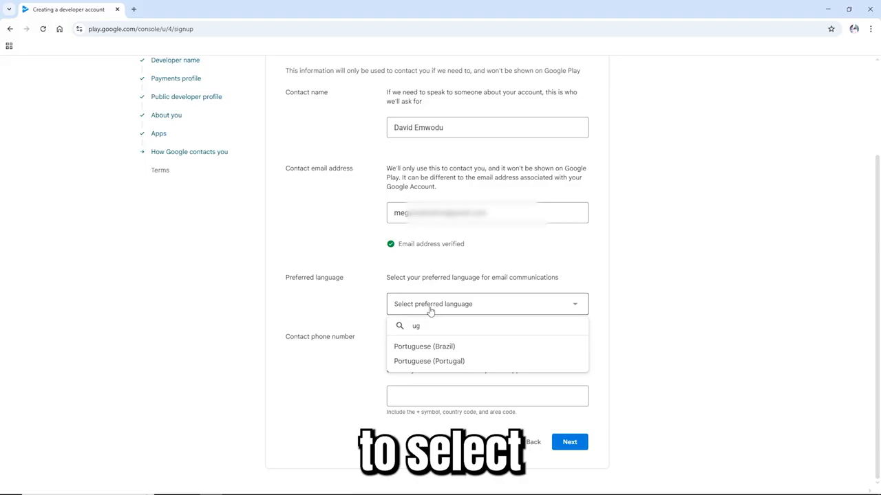
key("BackSpace")
key("BackSpace")
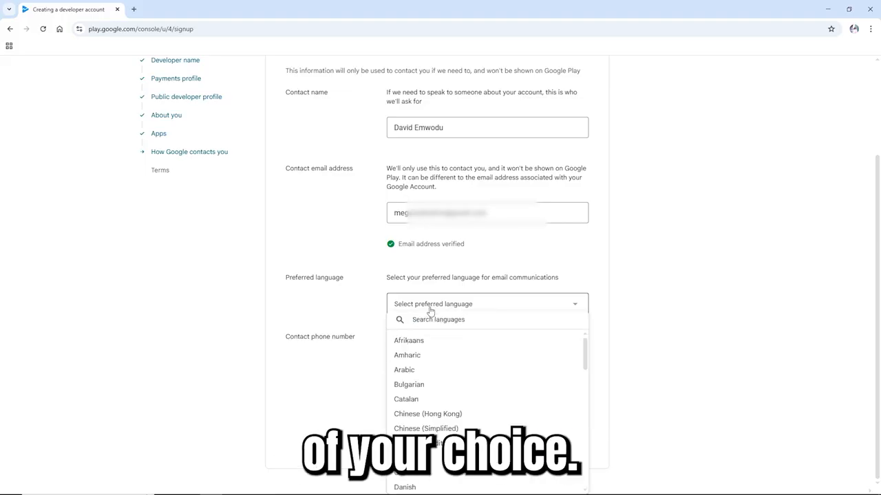
type("en")
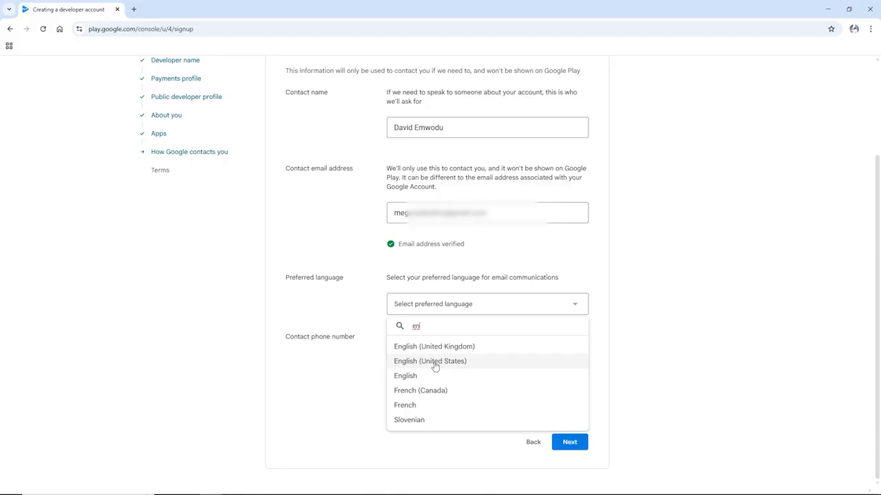
left_click(440, 348)
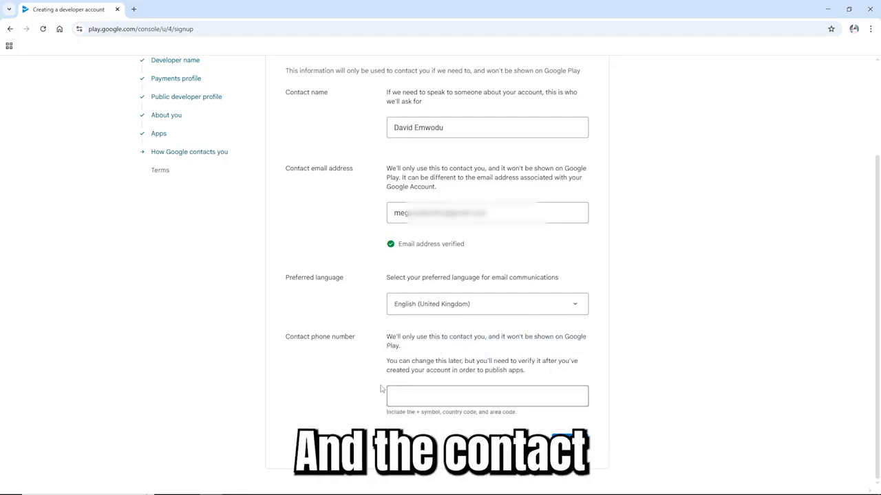
- Enter the contact phone number with its country code and proceed to the Terms section
left_click(418, 391)
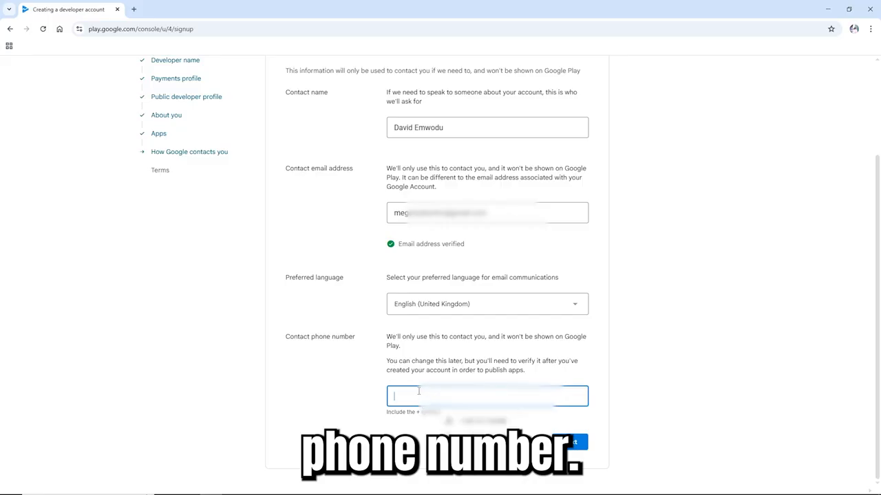
left_click(457, 418)
left_click(461, 397)
left_click_drag(462, 397, 318, 407)
left_click(319, 407)
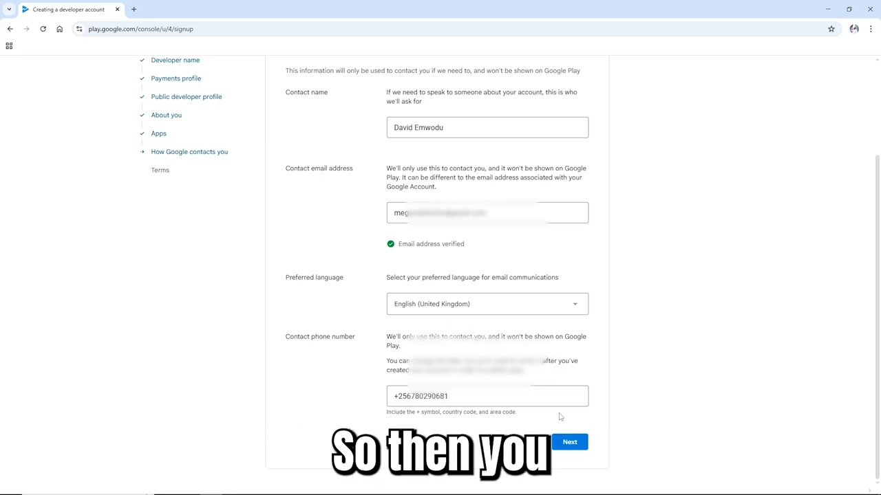
left_click(568, 442)
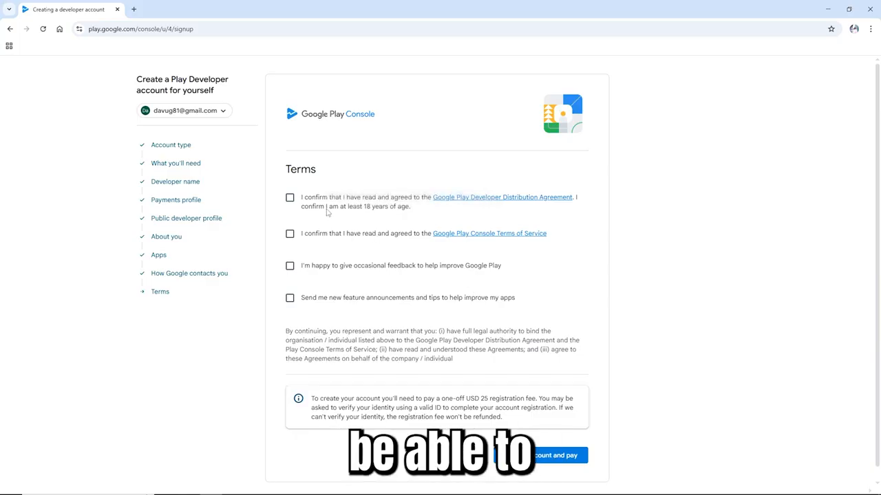
- Accept both agreements, opt in to occasional feedback and feature announcements, and proceed to account creation and payment
left_click(290, 198)
left_click(289, 233)
left_click(290, 266)
left_click(289, 297)
scroll(290, 297, "down", 1)
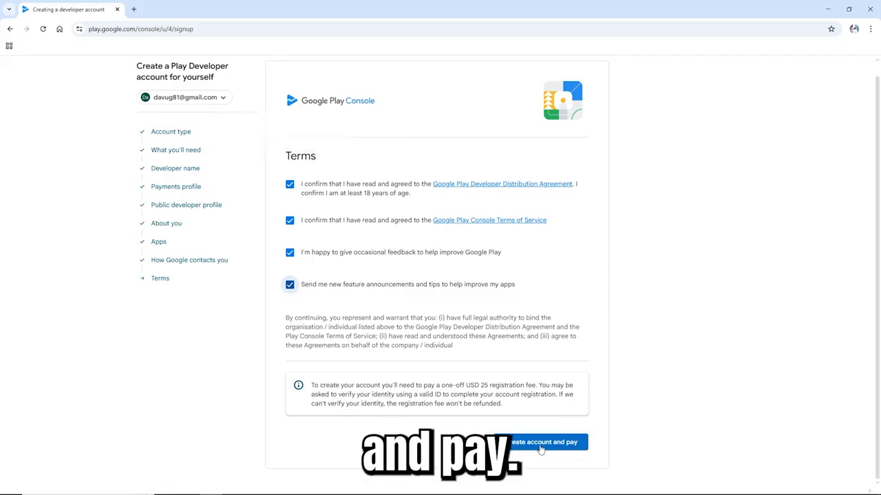
left_click(541, 442)
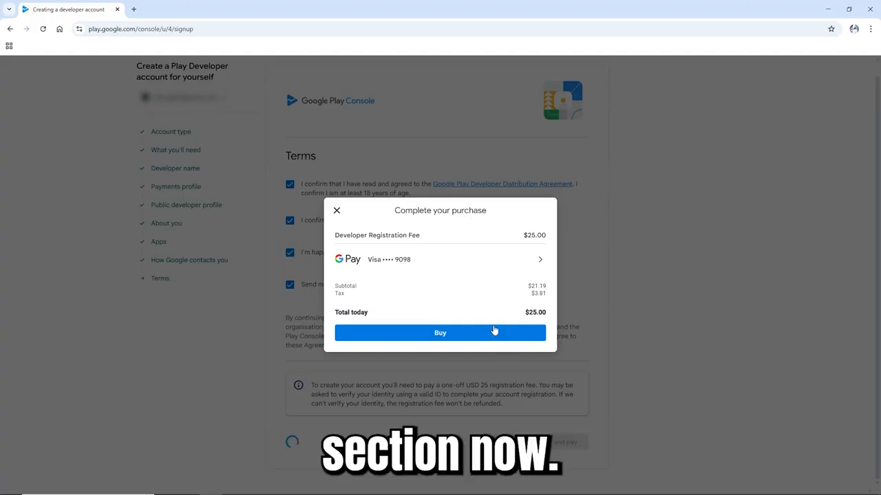
- Add a different credit or debit card as payment method with its card number, expiry date and security code, and save it
left_click(505, 265)
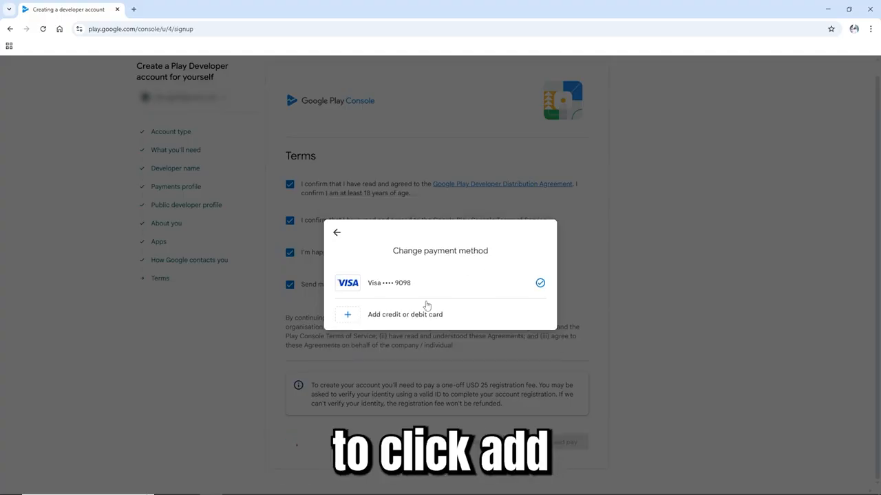
left_click(417, 316)
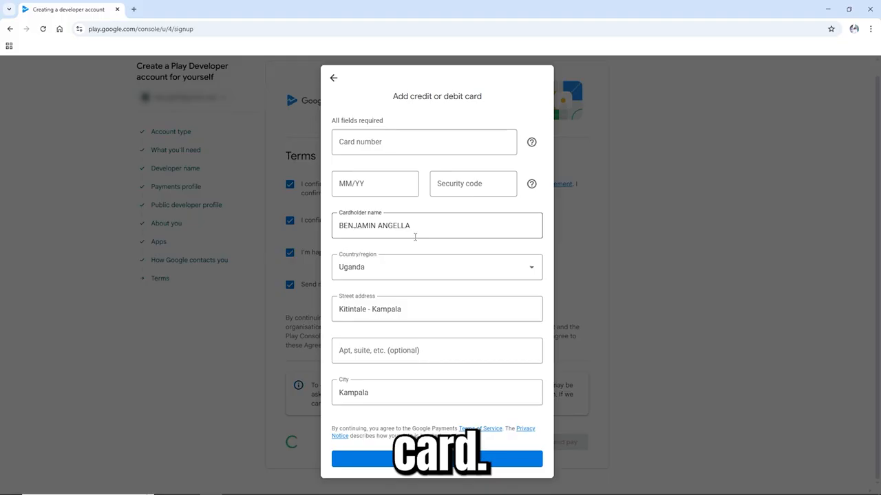
left_click(413, 142)
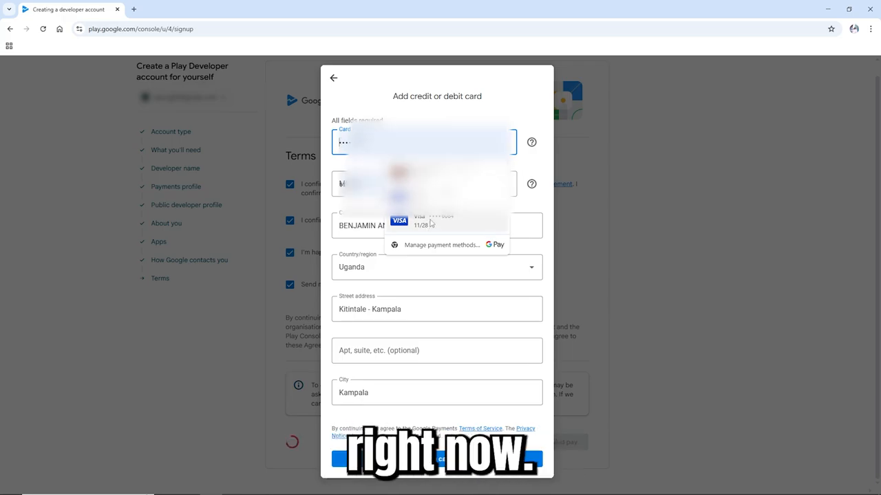
left_click(430, 222)
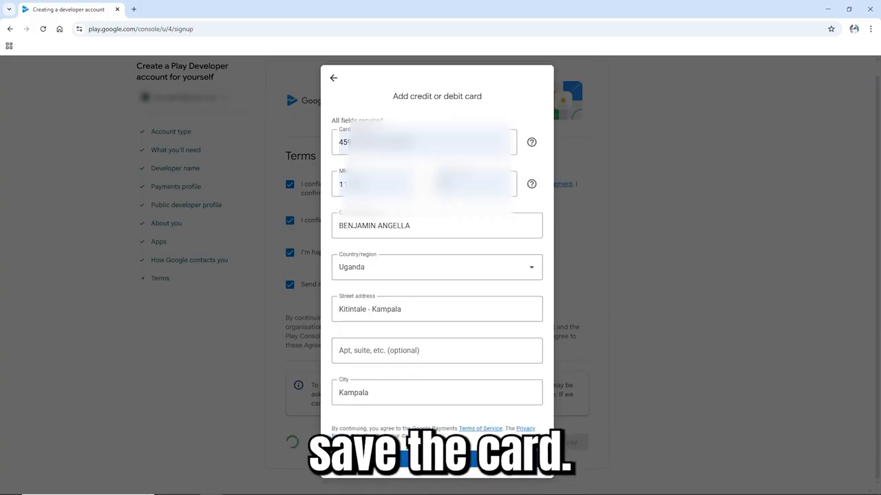
left_click(437, 460)
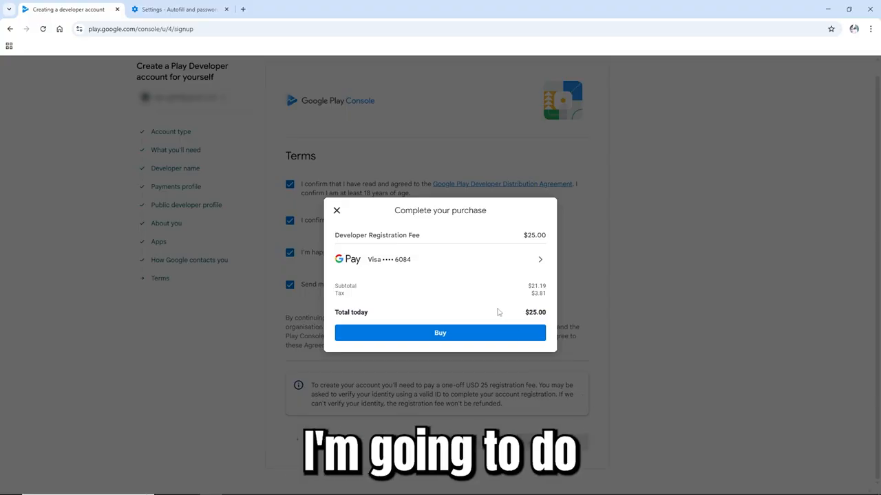
- Pay the $25.00 developer registration fee and continue to the Play Console home page
left_click(441, 335)
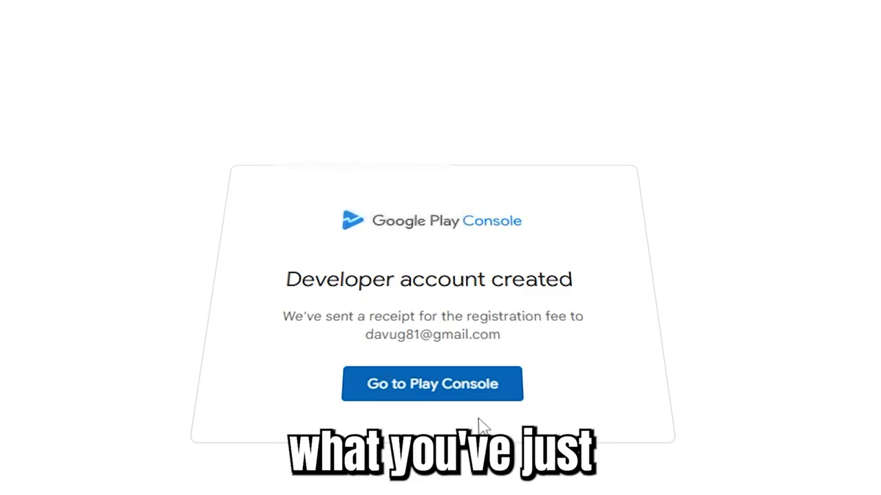
left_click(433, 392)
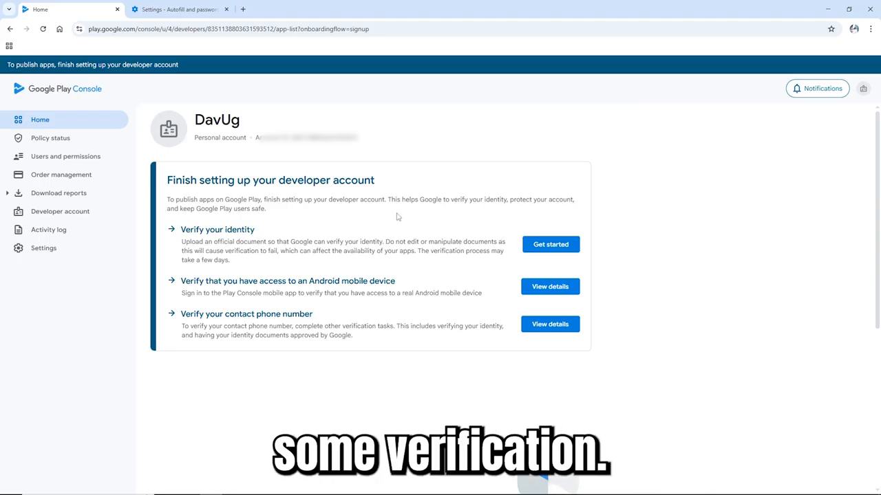
- Start the identity verification and agree to the collection and processing of ID and personal data
left_click_drag(181, 232, 278, 238)
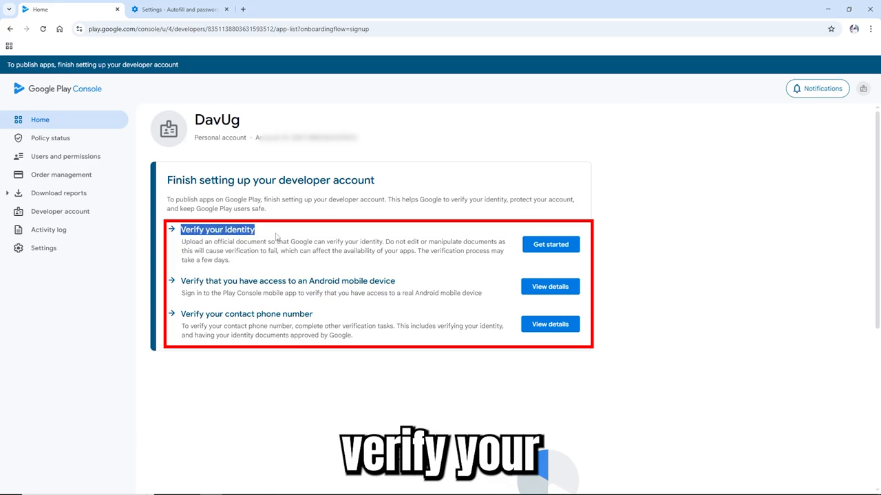
left_click(319, 249)
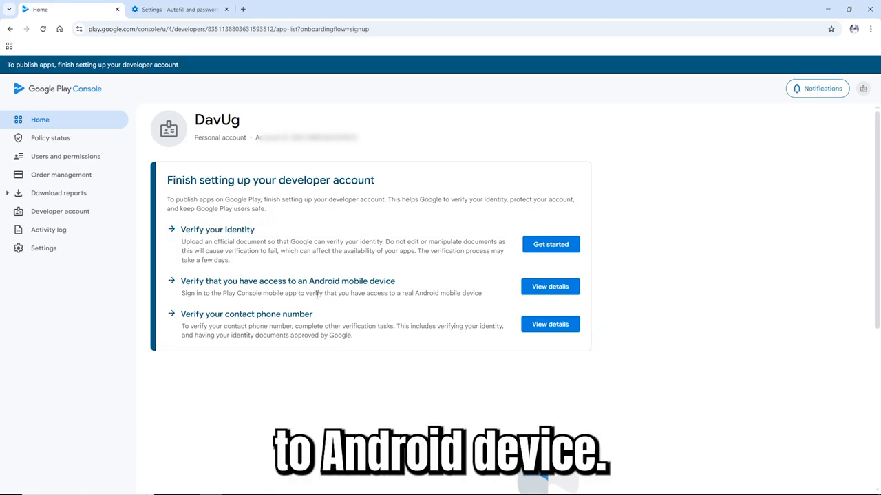
scroll(329, 294, "down", 2)
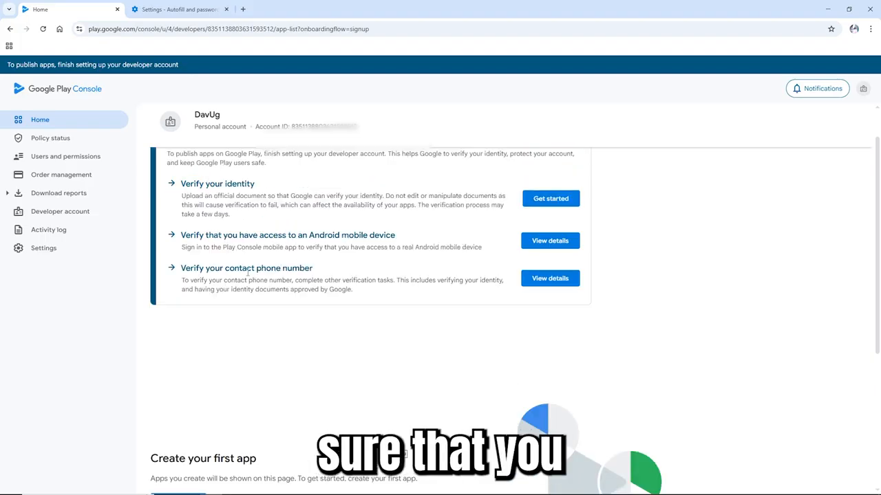
scroll(481, 268, "up", 2)
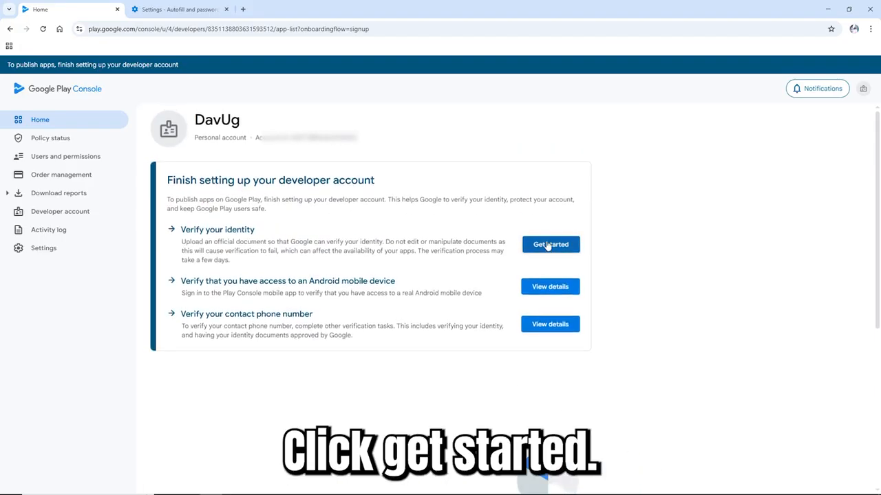
left_click(548, 246)
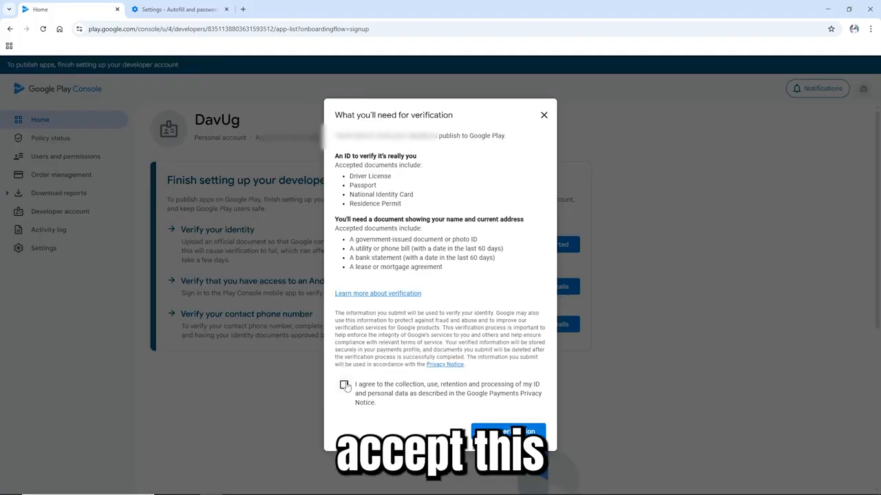
left_click(523, 432)
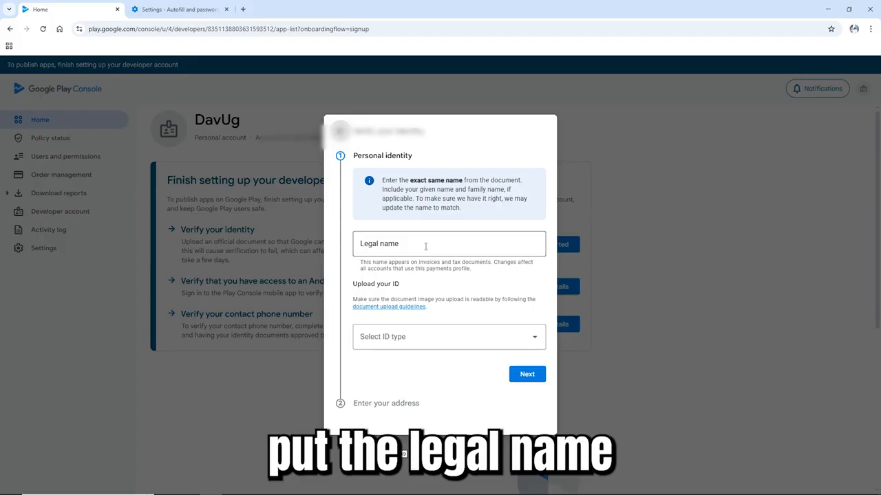
- Enter the account holder's legal name for the identity verification and choose National Identity Card as the ID type
left_click(425, 246)
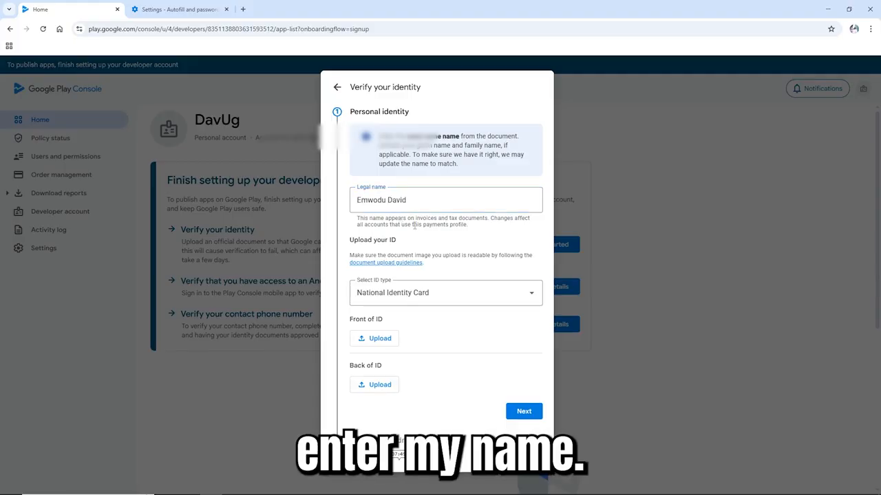
left_click(448, 295)
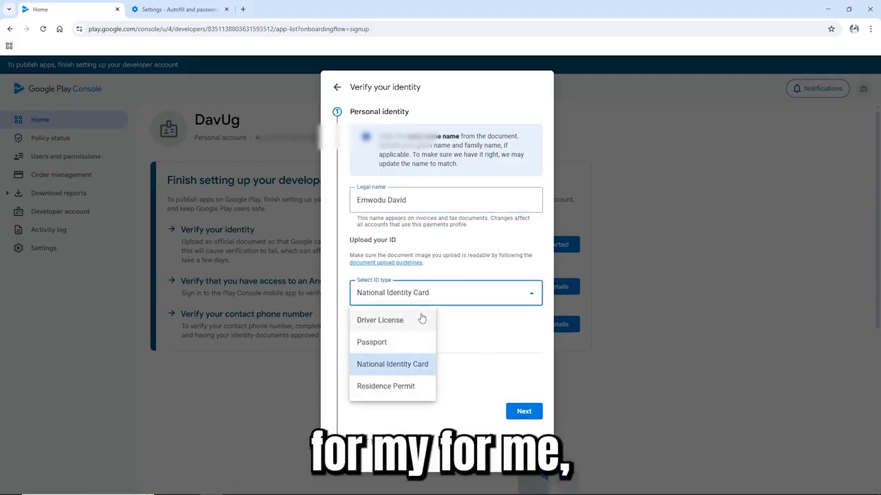
left_click(393, 364)
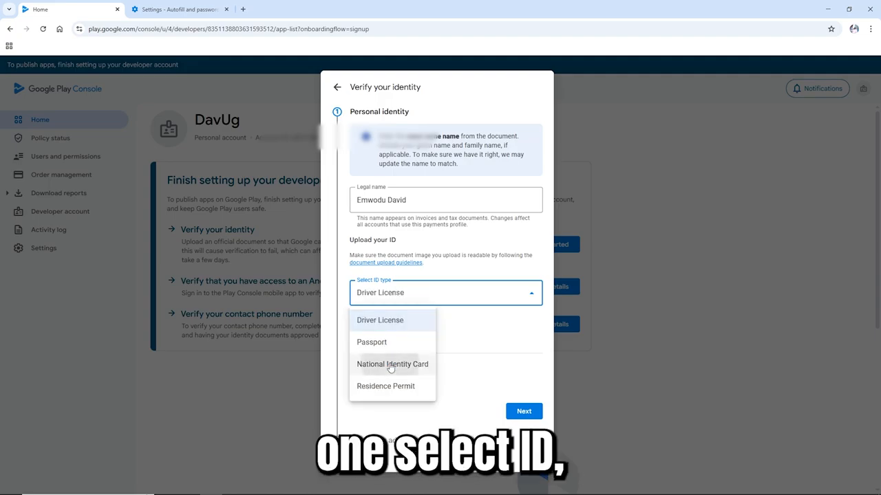
left_click(391, 366)
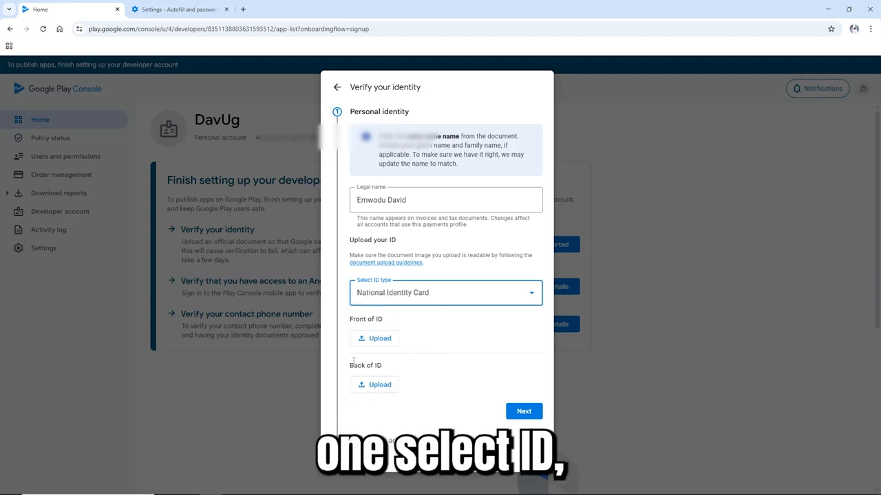
- Upload FRONT.jpg as the front of the ID and BACK.jpg as the back of the ID
left_click(376, 341)
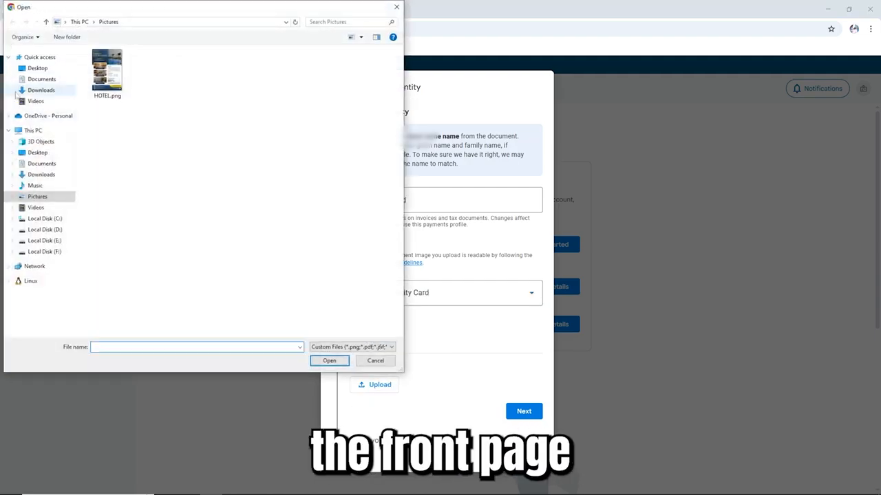
left_click(43, 175)
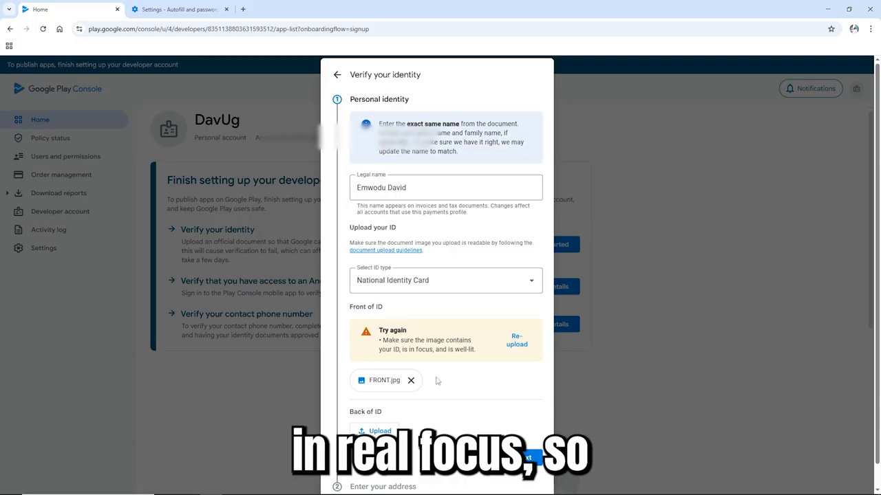
scroll(436, 380, "down", 1)
left_click(380, 408)
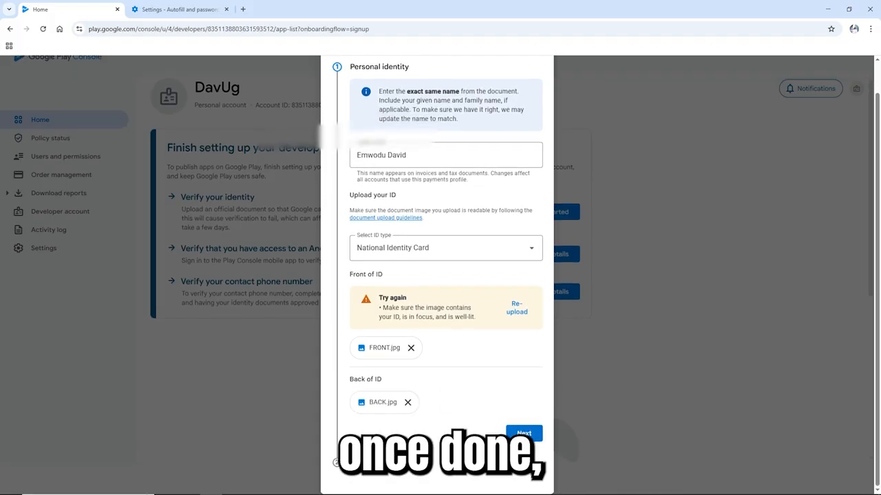
- Continue to the address section, fill in the street address details, and submit the identity verification
left_click(524, 433)
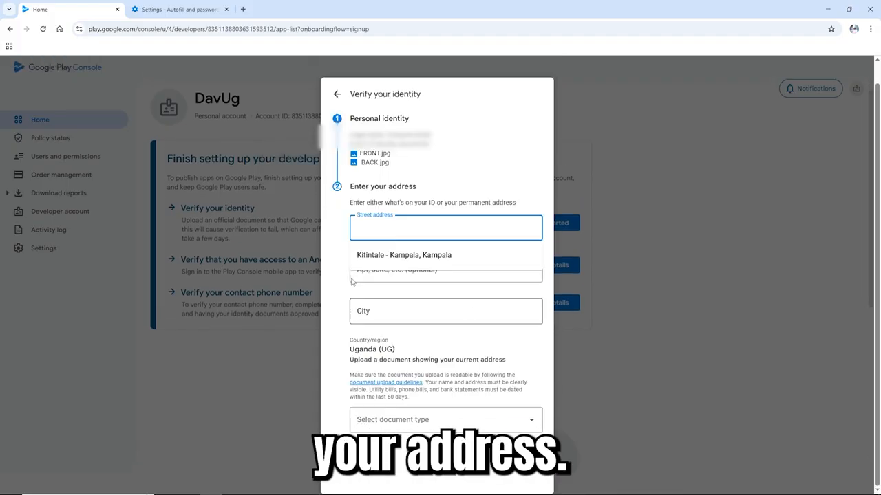
left_click(341, 242)
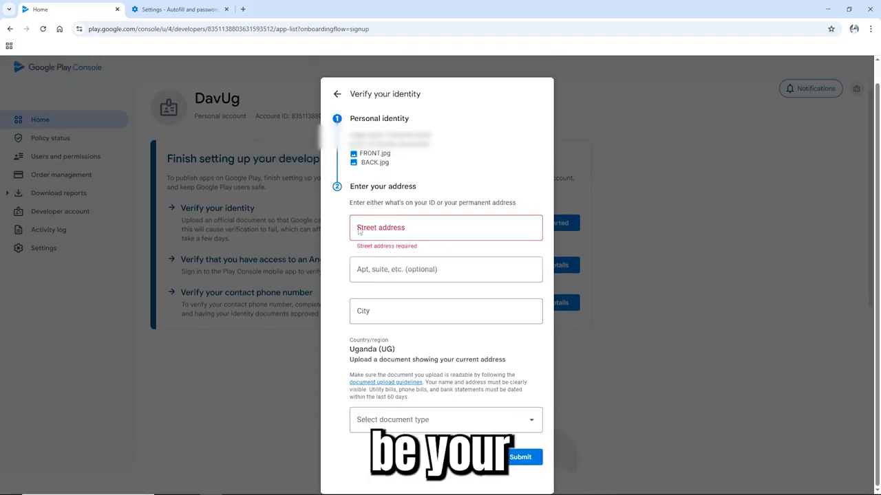
left_click(354, 234)
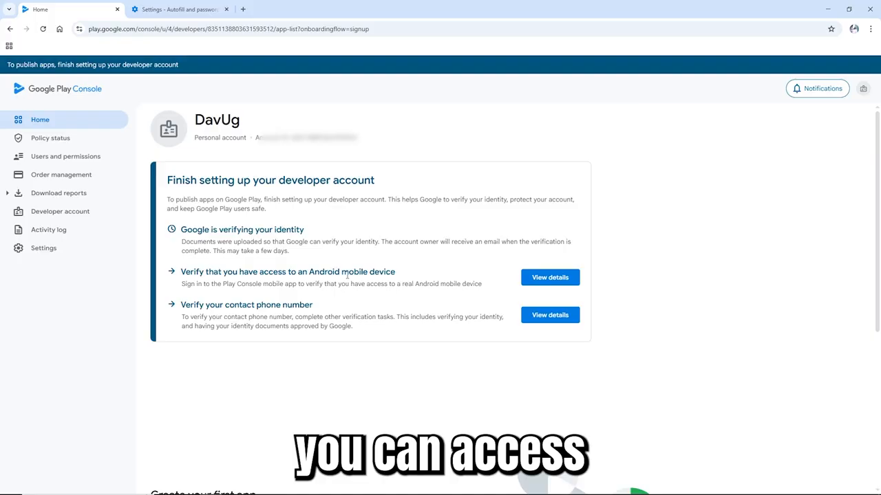
- Open the Android mobile device verification details, copy the URL for getting the Play Console app, and return to the home page
left_click(550, 278)
scroll(400, 260, "down", 1)
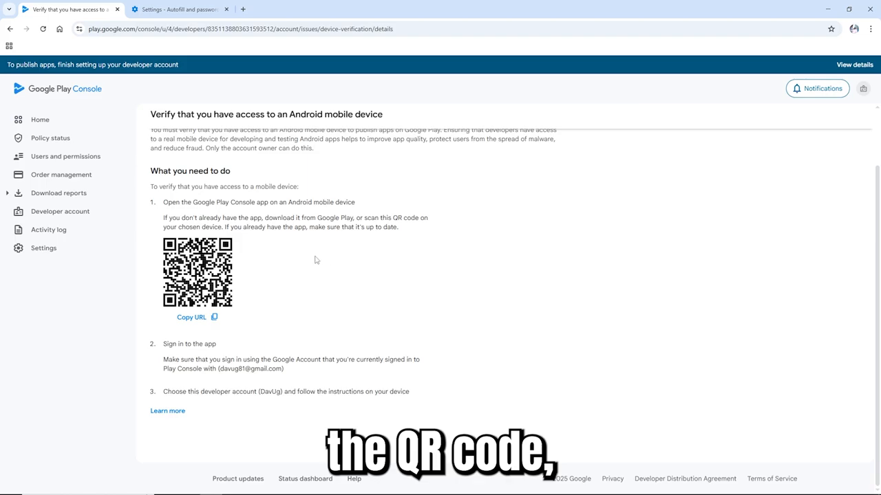
left_click(213, 318)
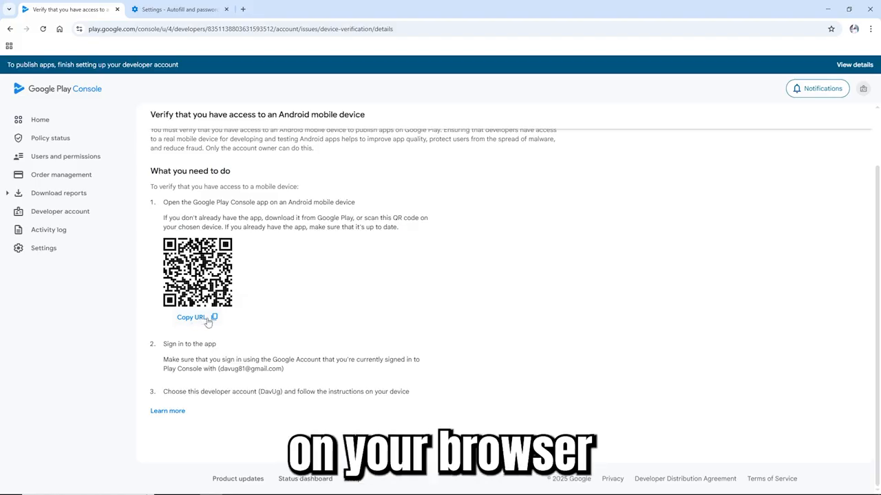
scroll(403, 275, "up", 2)
left_click(172, 122)
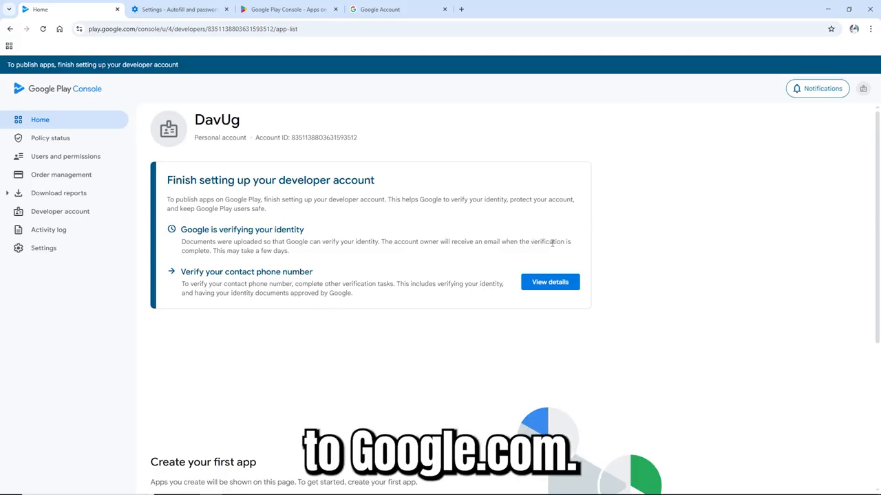
- View the contact phone number verification details, return to the home page, and read through the remaining account setup tasks
left_click(540, 286)
left_click(165, 121)
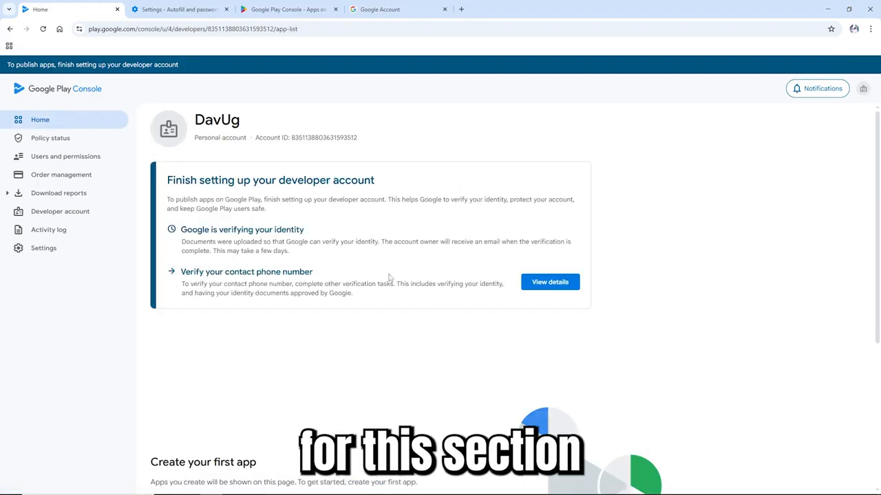
left_click_drag(329, 293, 173, 180)
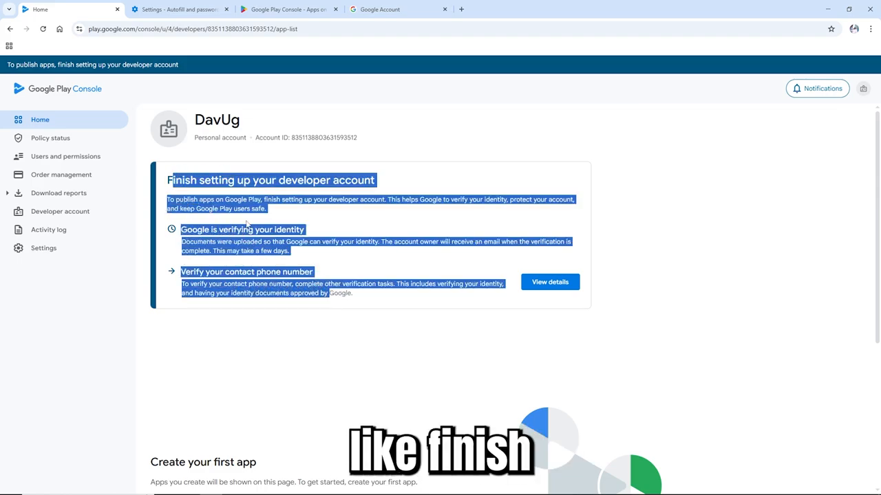
left_click(267, 247)
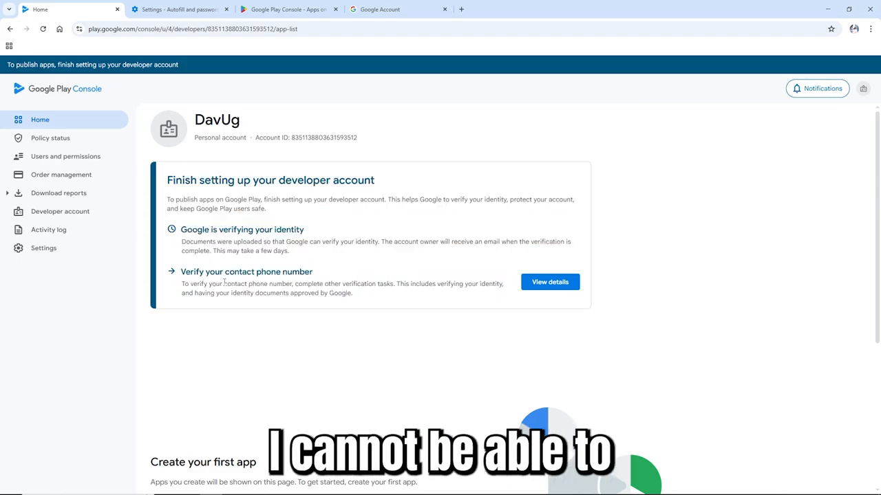
left_click_drag(180, 230, 270, 251)
left_click(270, 252)
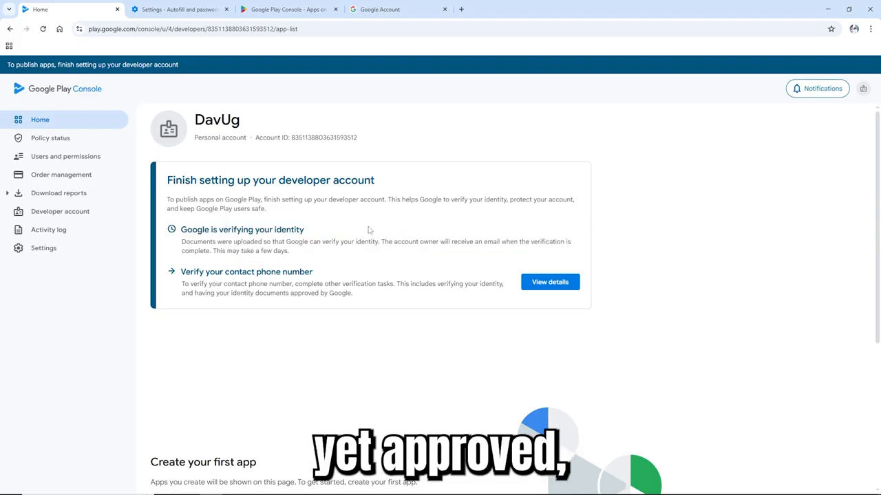
- Start creating an app named Calculator, keeping English (United States) – en-US as its default language
scroll(373, 230, "down", 3)
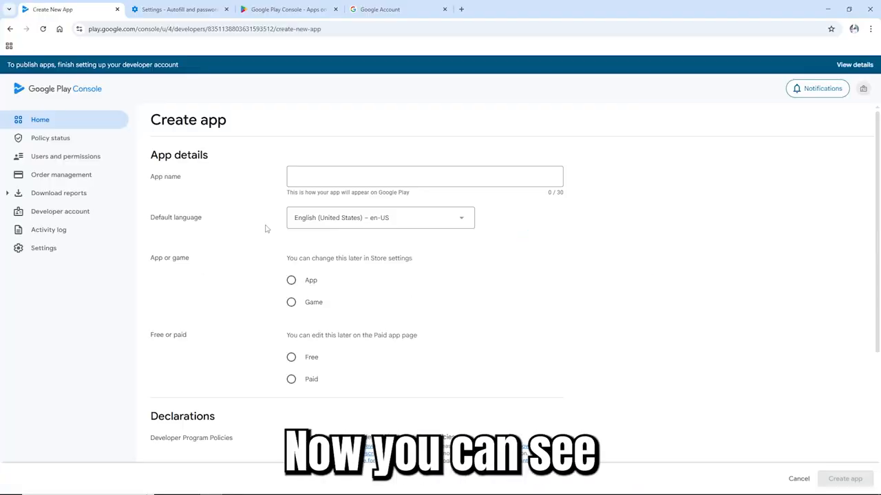
left_click(378, 179)
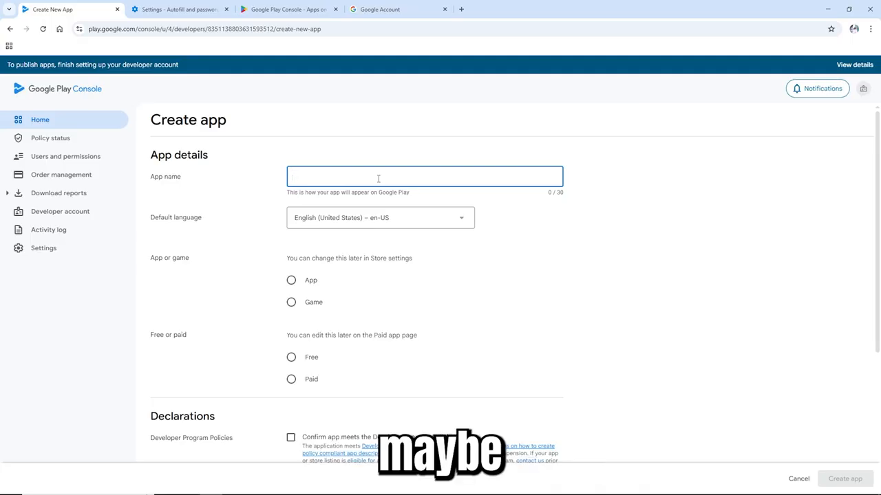
type("Calcu")
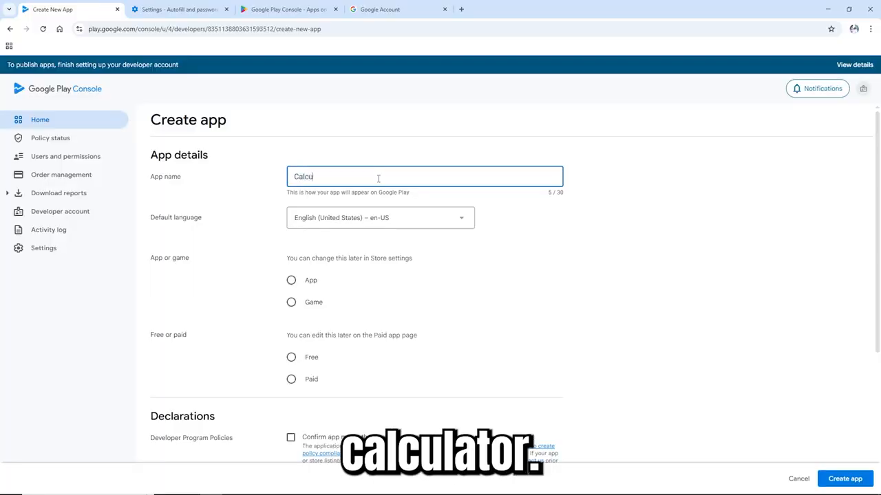
type("lator")
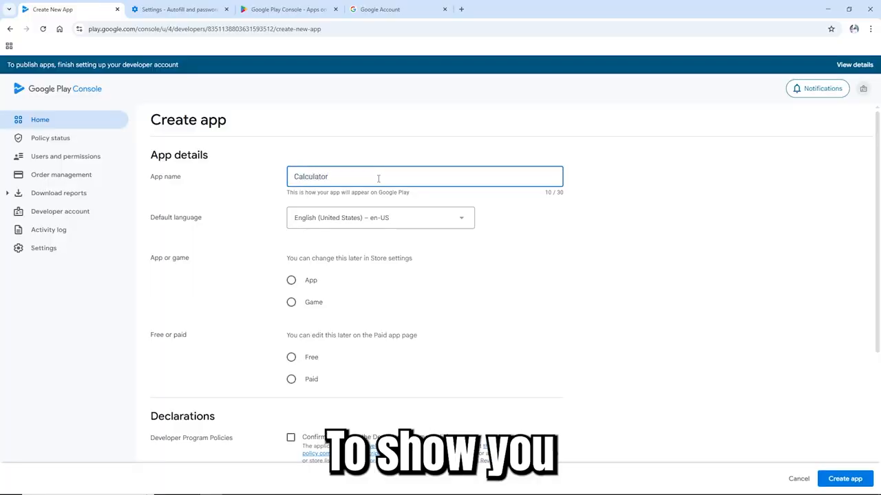
left_click(369, 219)
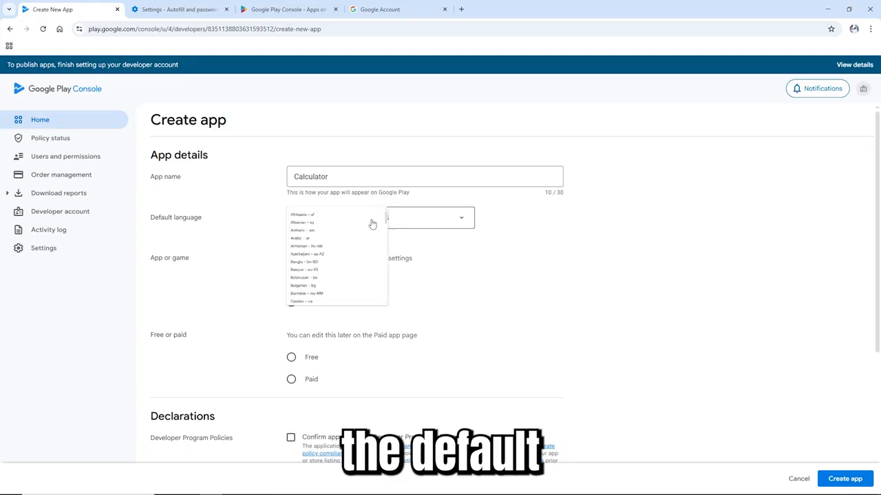
left_click(262, 229)
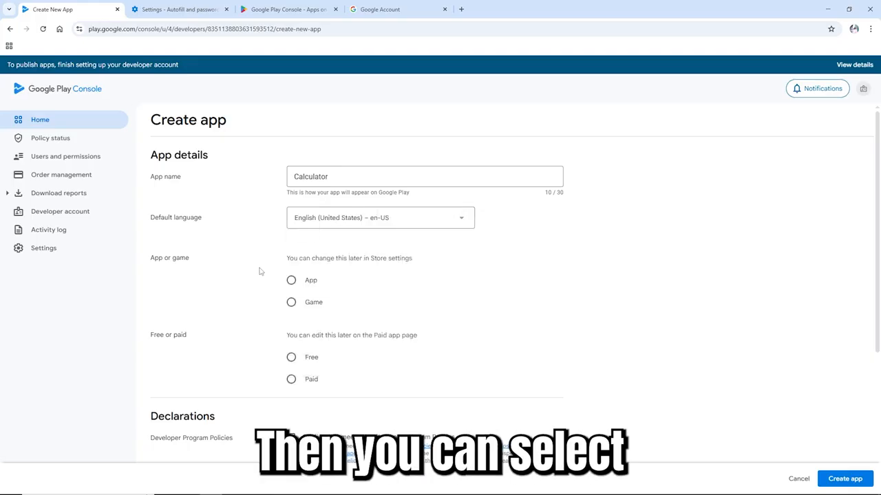
- Set the new Calculator entry's type to App and its pricing to Free
scroll(268, 273, "down", 1)
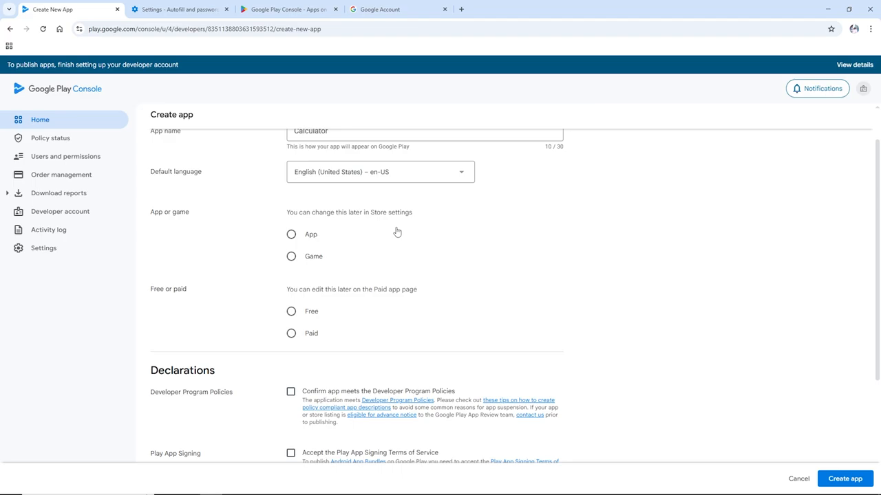
left_click(292, 235)
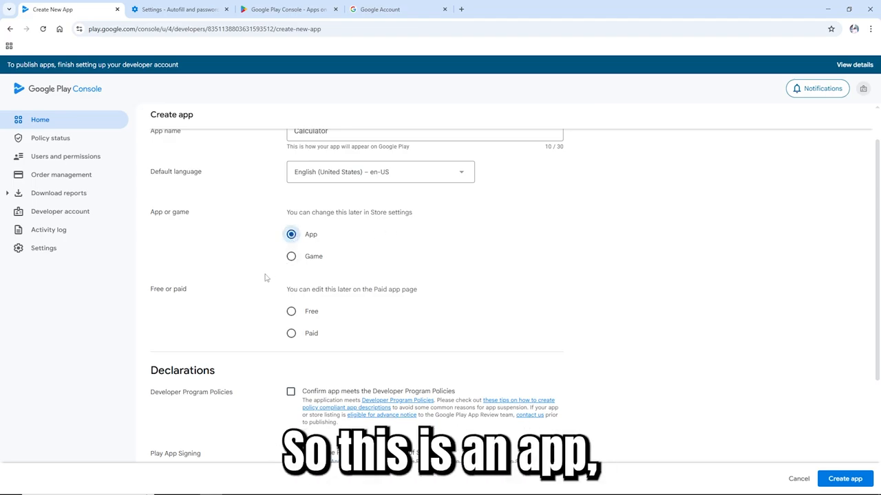
scroll(336, 269, "down", 1)
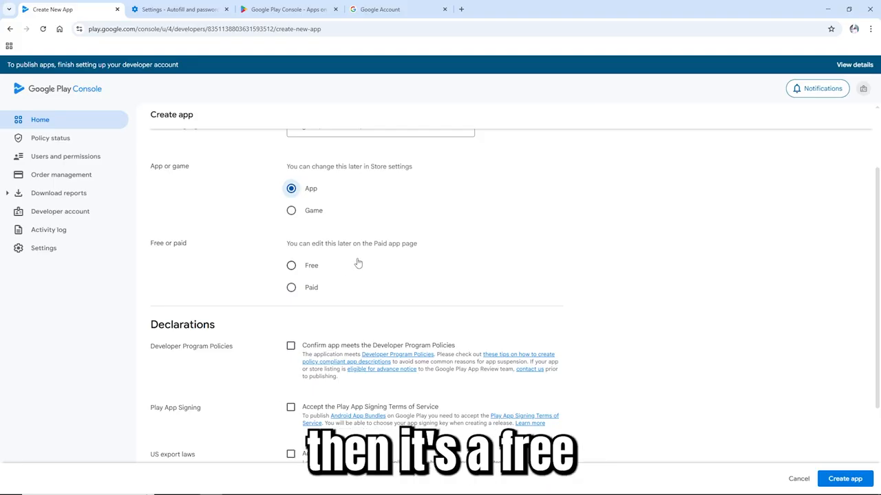
left_click(291, 265)
- Accept the Developer Program Policies, Play App Signing and US export laws declarations, and create the Calculator app
scroll(392, 267, "down", 2)
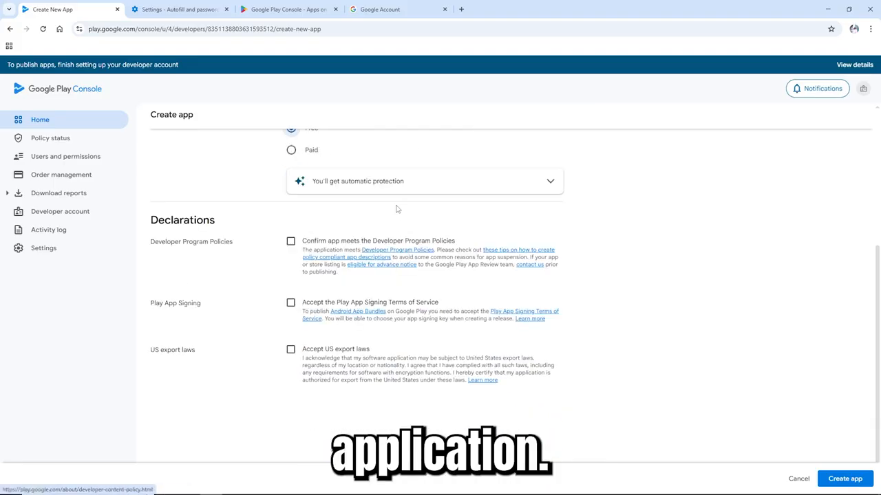
scroll(398, 214, "up", 1)
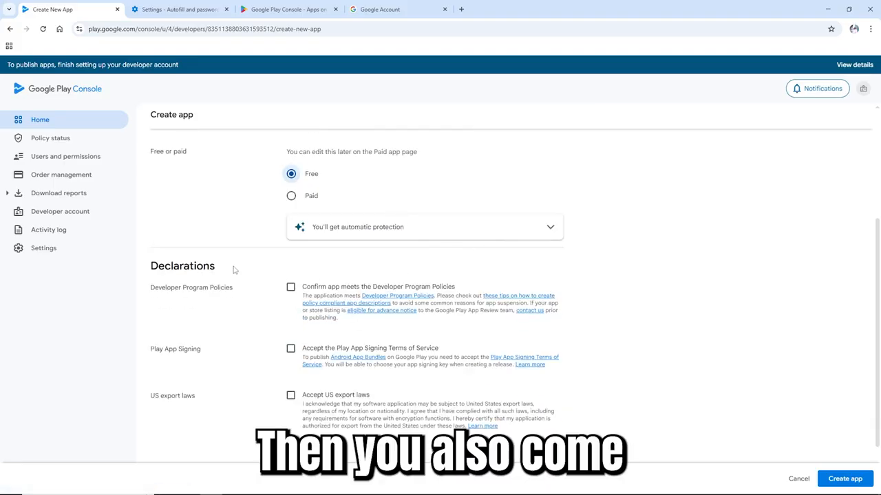
scroll(234, 270, "down", 1)
left_click(290, 241)
left_click(291, 303)
left_click(290, 350)
scroll(688, 352, "up", 1)
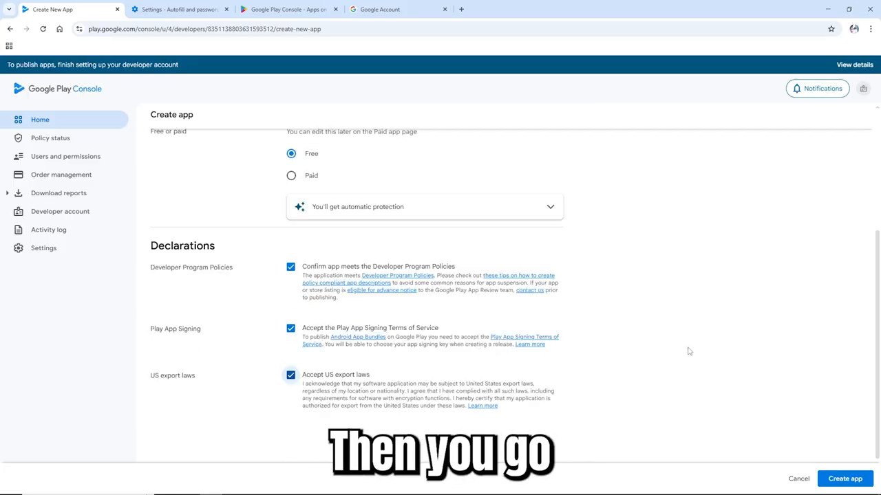
scroll(695, 349, "up", 4)
scroll(800, 419, "down", 5)
left_click(845, 479)
- Check the status of the Calculator app from its dashboard, and review the app list and its filter on the home page
scroll(547, 266, "up", 2)
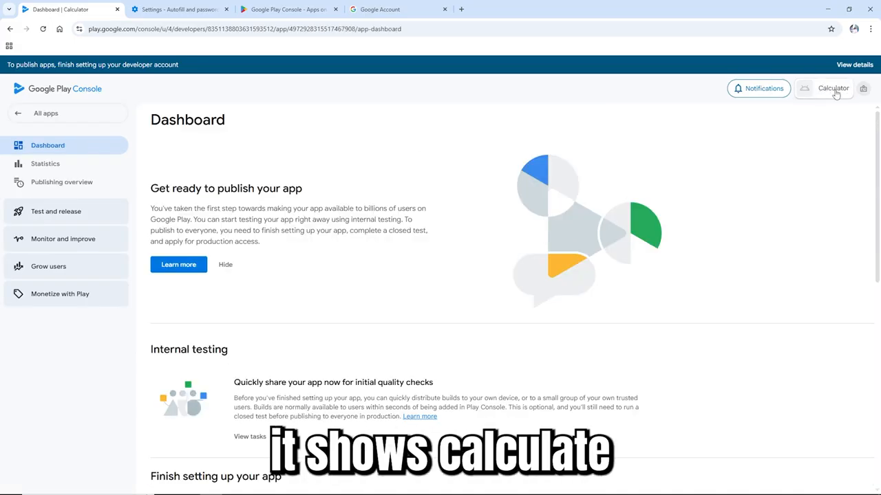
left_click(834, 91)
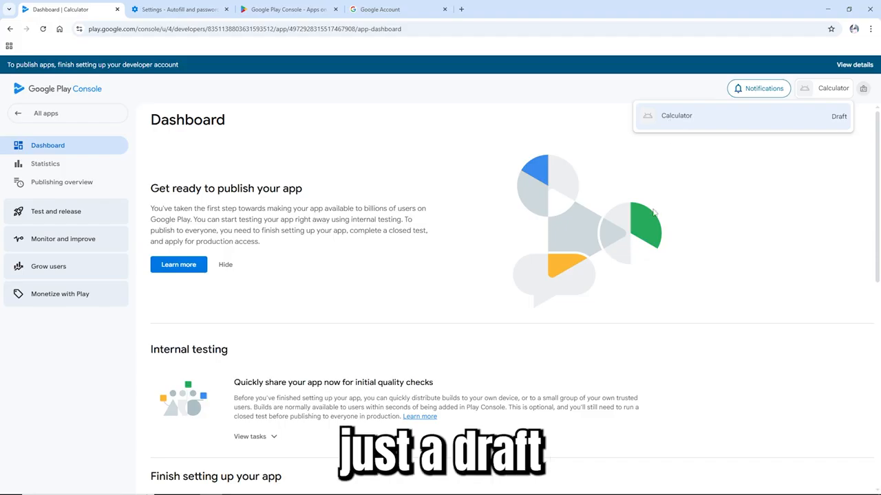
left_click(46, 113)
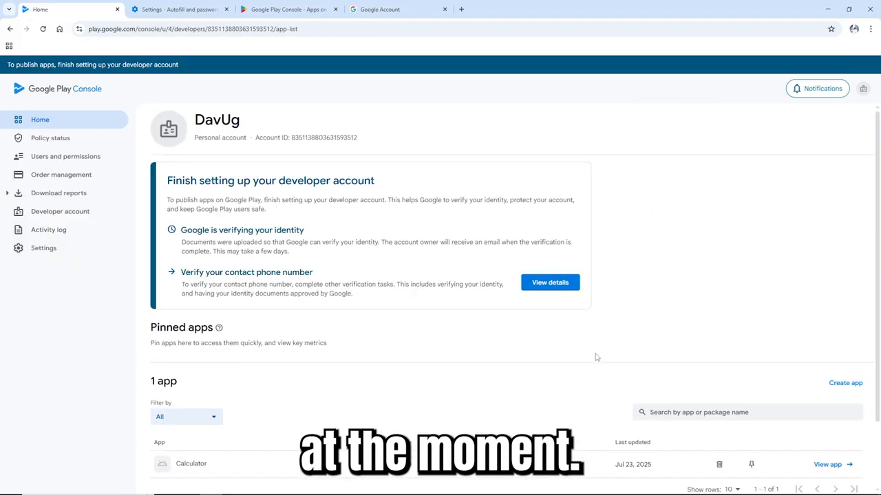
scroll(596, 357, "down", 1)
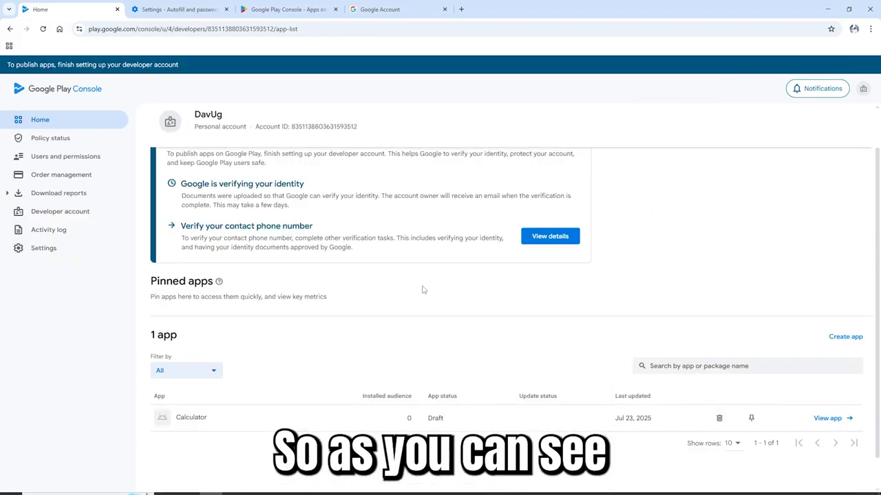
scroll(413, 282, "up", 1)
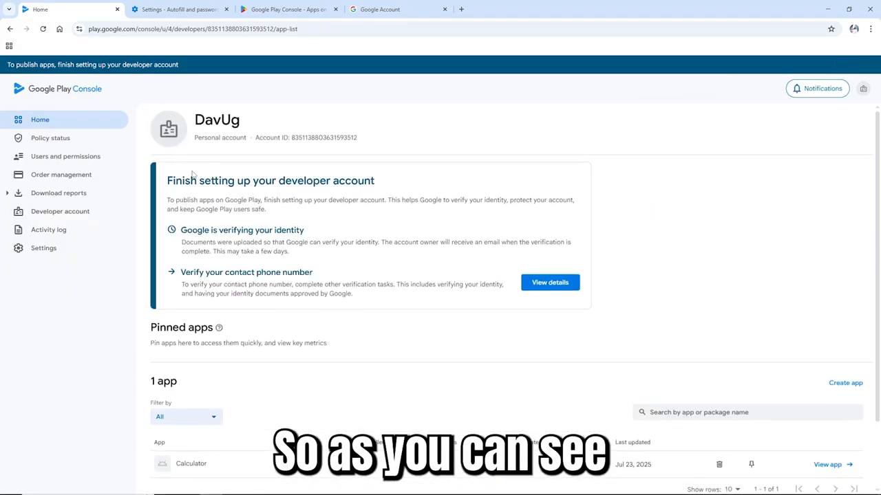
scroll(172, 275, "down", 2)
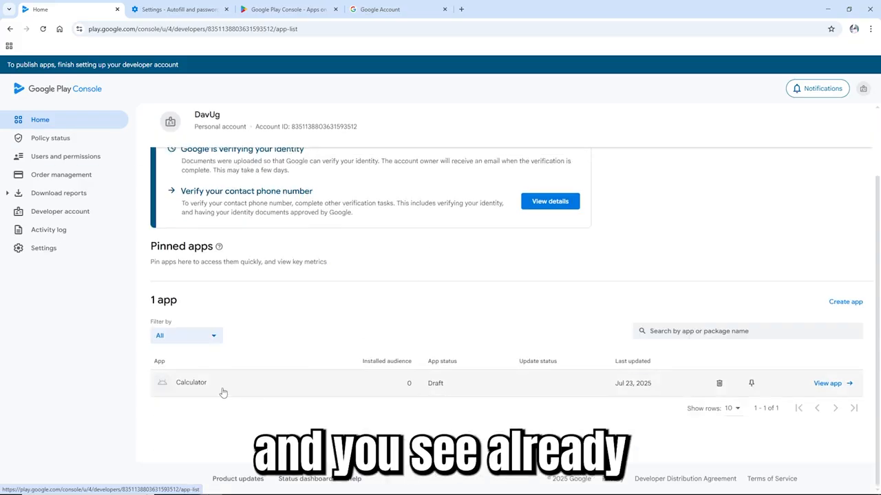
left_click(212, 341)
left_click(197, 355)
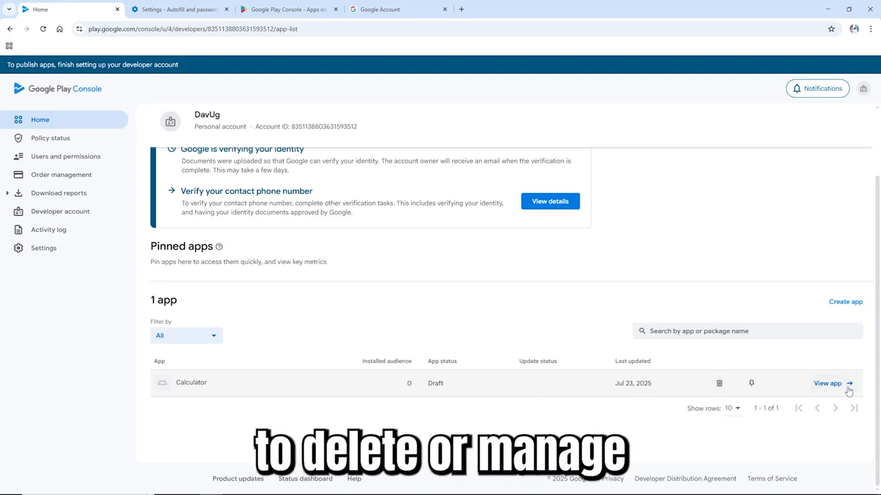
- Open the Calculator app's dashboard and review its testing, setup and production access requirements
left_click(828, 383)
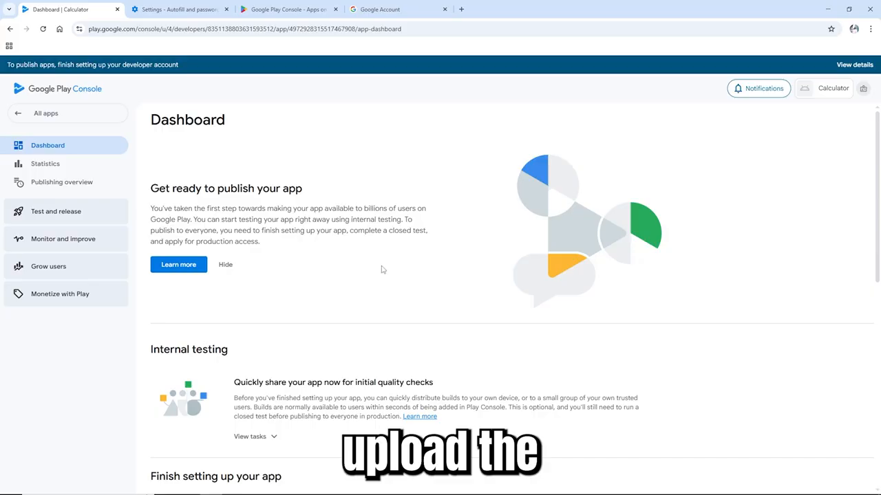
scroll(389, 296, "down", 4)
scroll(389, 296, "down", 3)
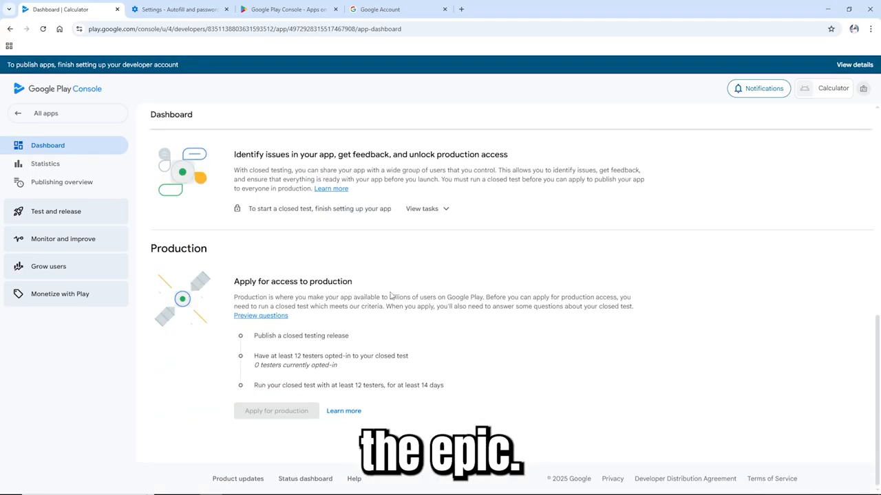
scroll(499, 282, "up", 10)
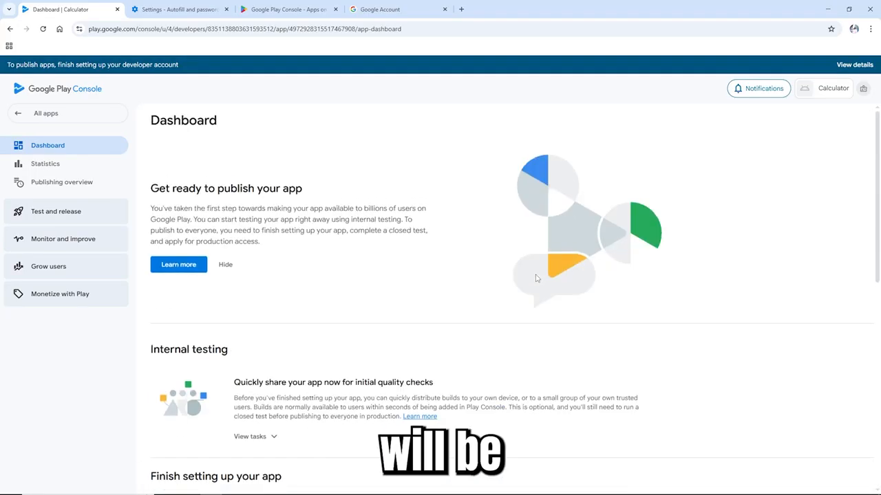